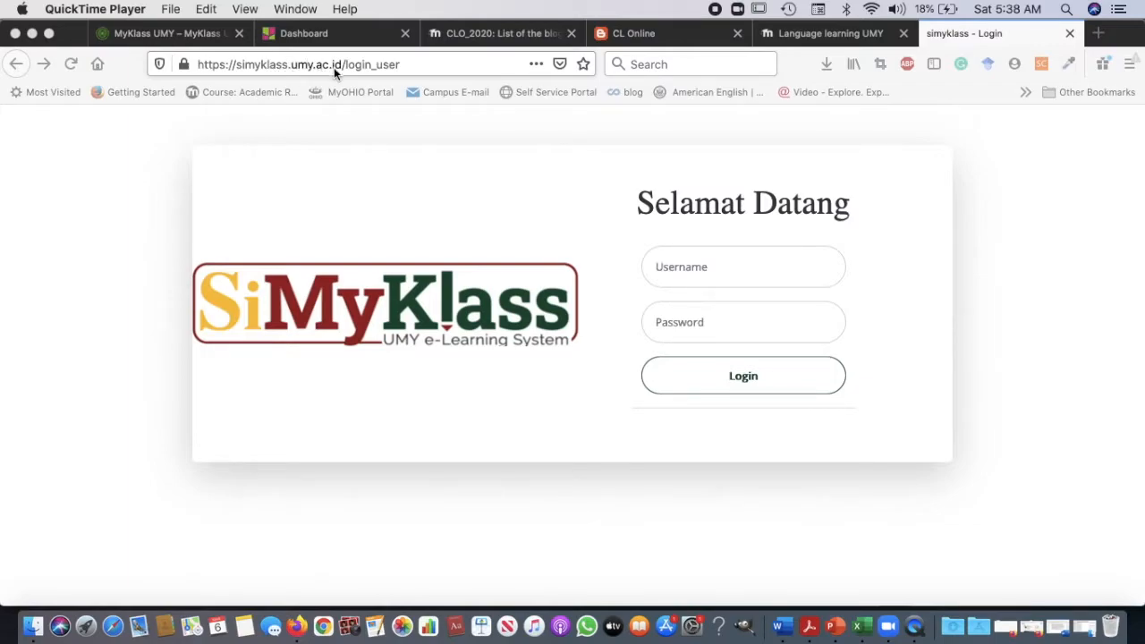
Step: Log in to SiMyKlass using the lecturer's saved username and account password
click(706, 268)
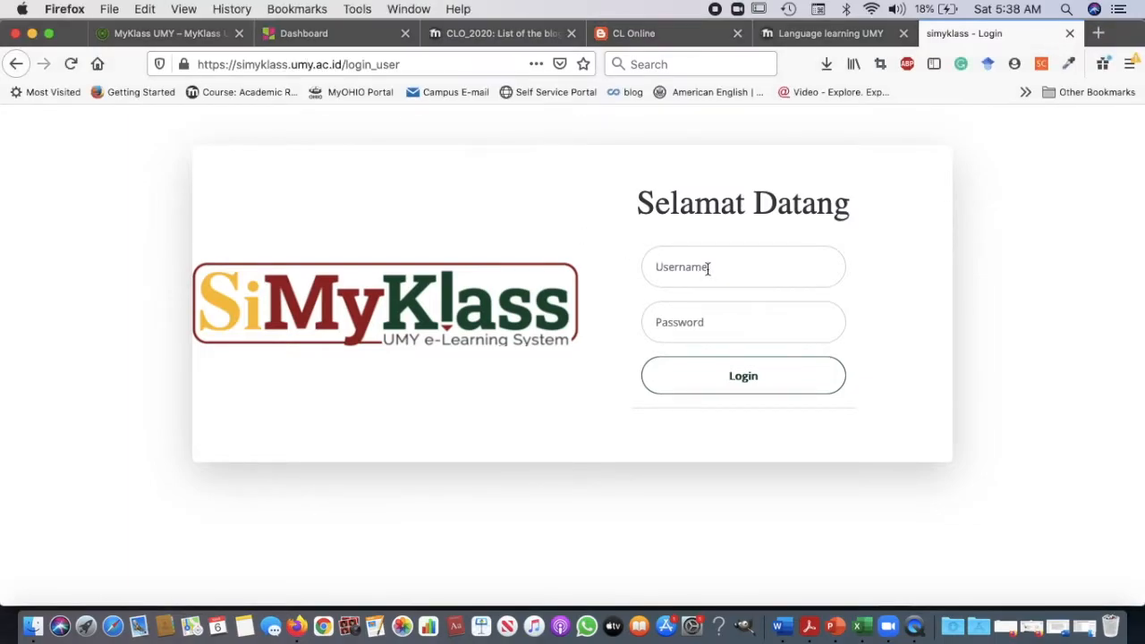
click(706, 268)
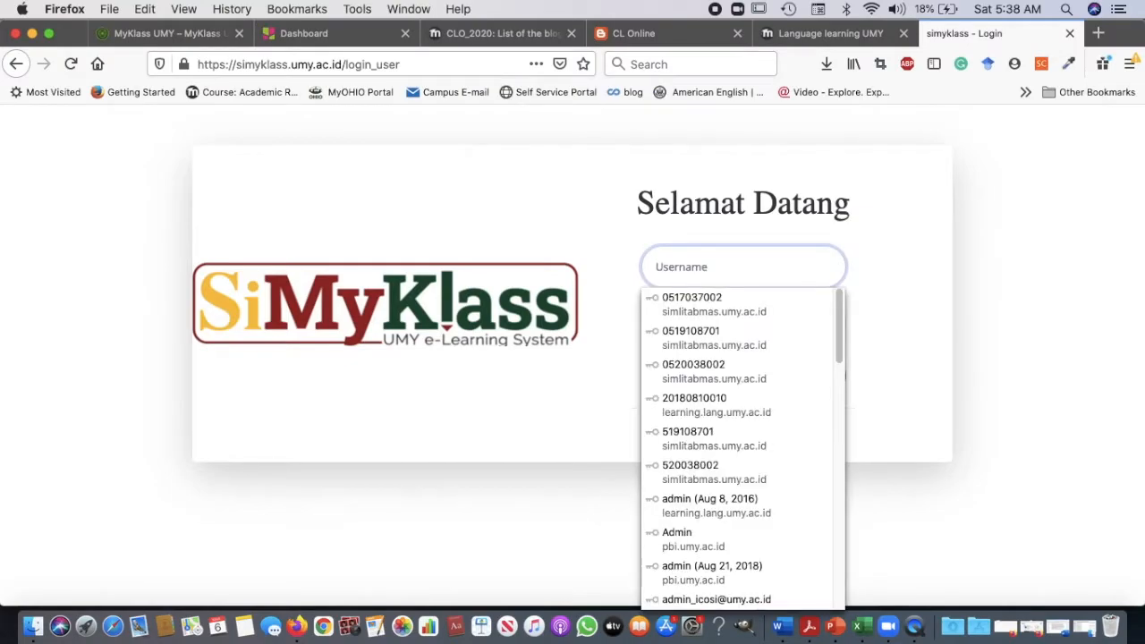
text(mariska)
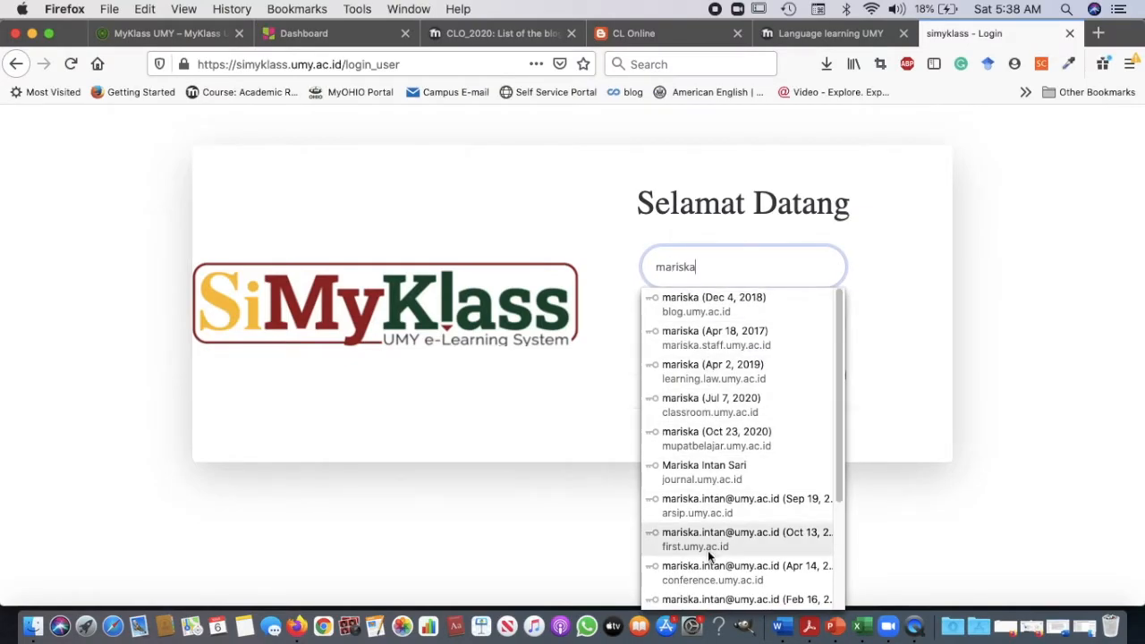
scroll(708, 551, down, 1)
click(705, 560)
click(739, 386)
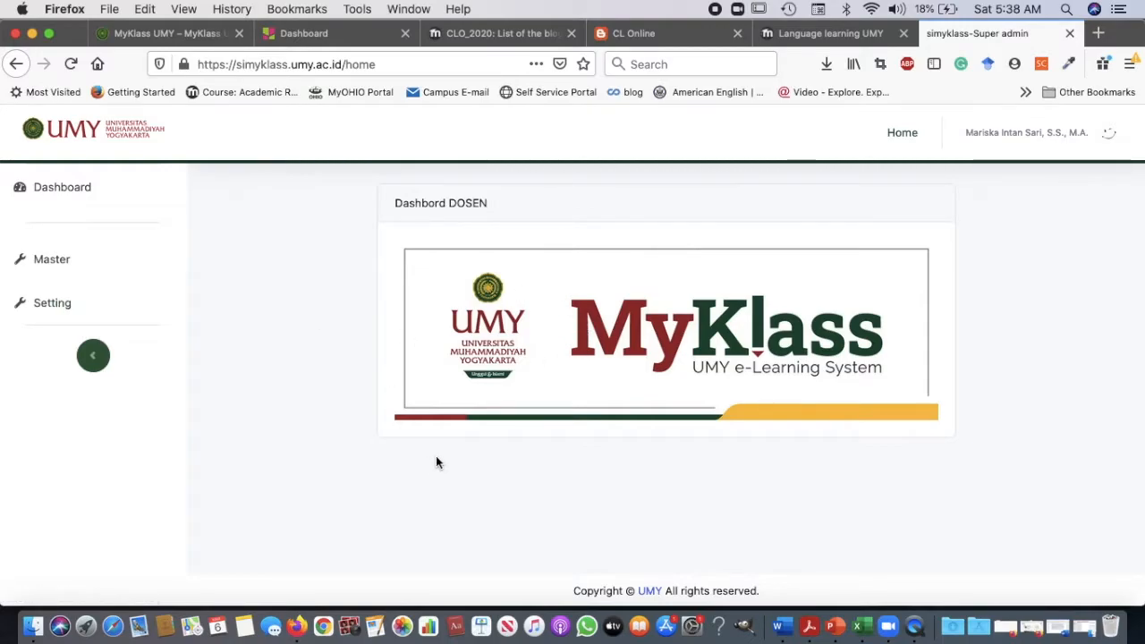
Step: Open the Presensi Matakuliah settings and list the courses for semester 2020/GENAP and study program S1 Pendidikan Bahasa Inggris
click(53, 303)
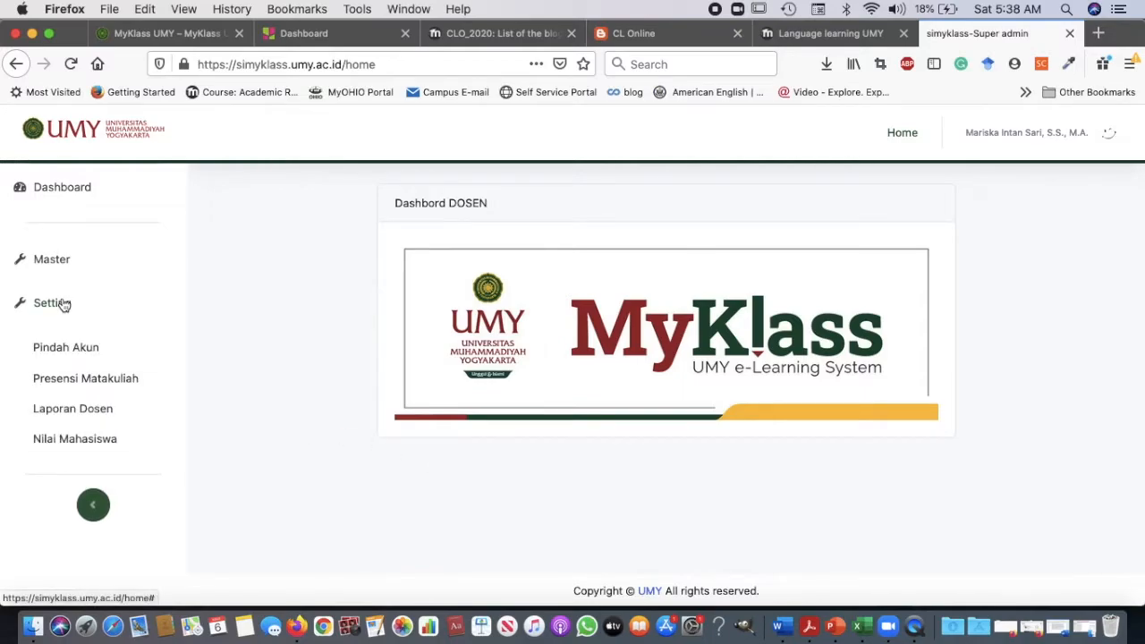
click(114, 380)
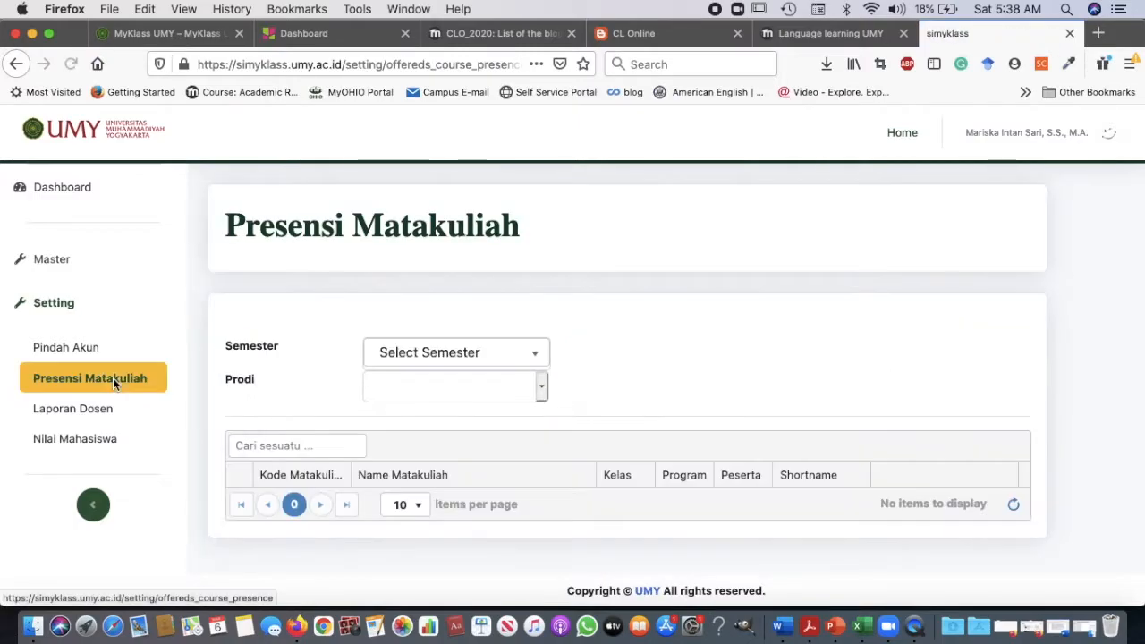
click(466, 362)
click(423, 442)
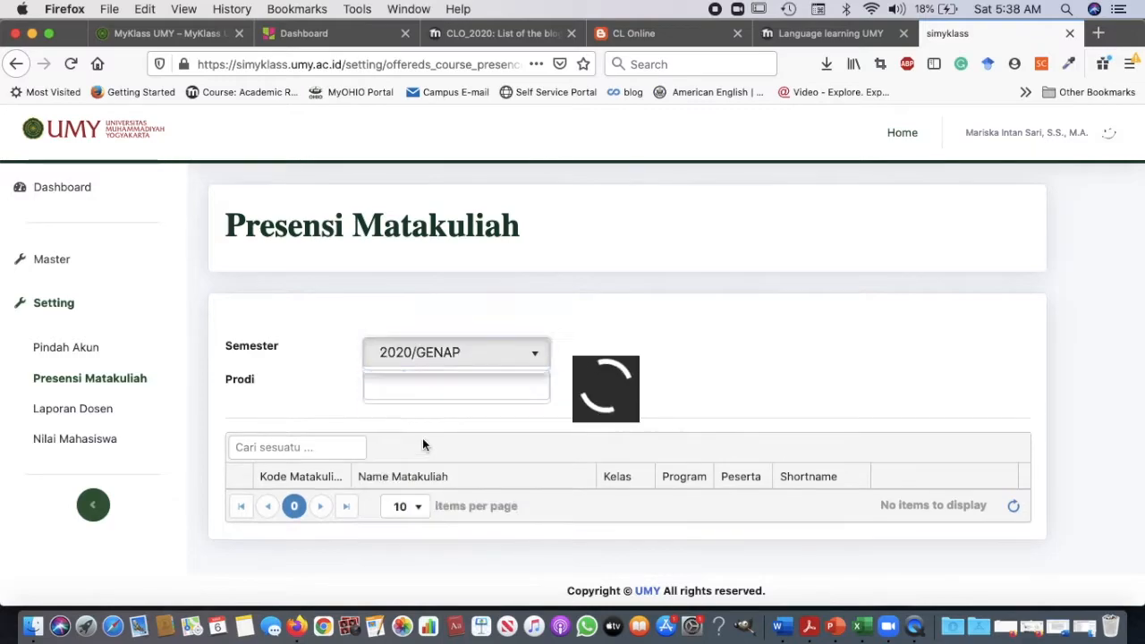
click(440, 390)
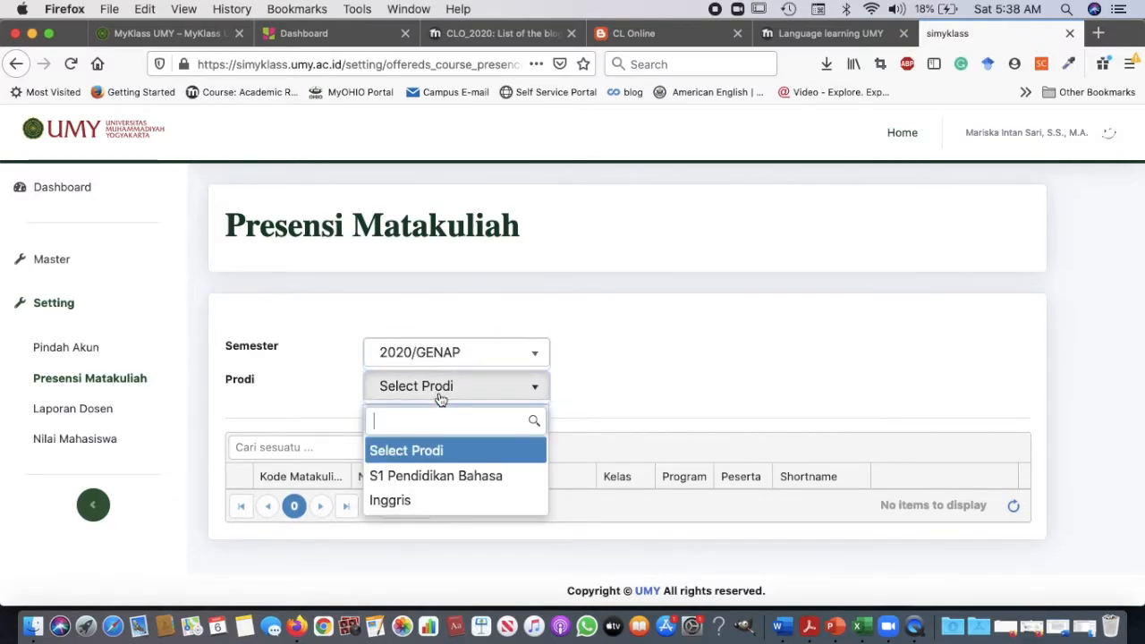
click(436, 499)
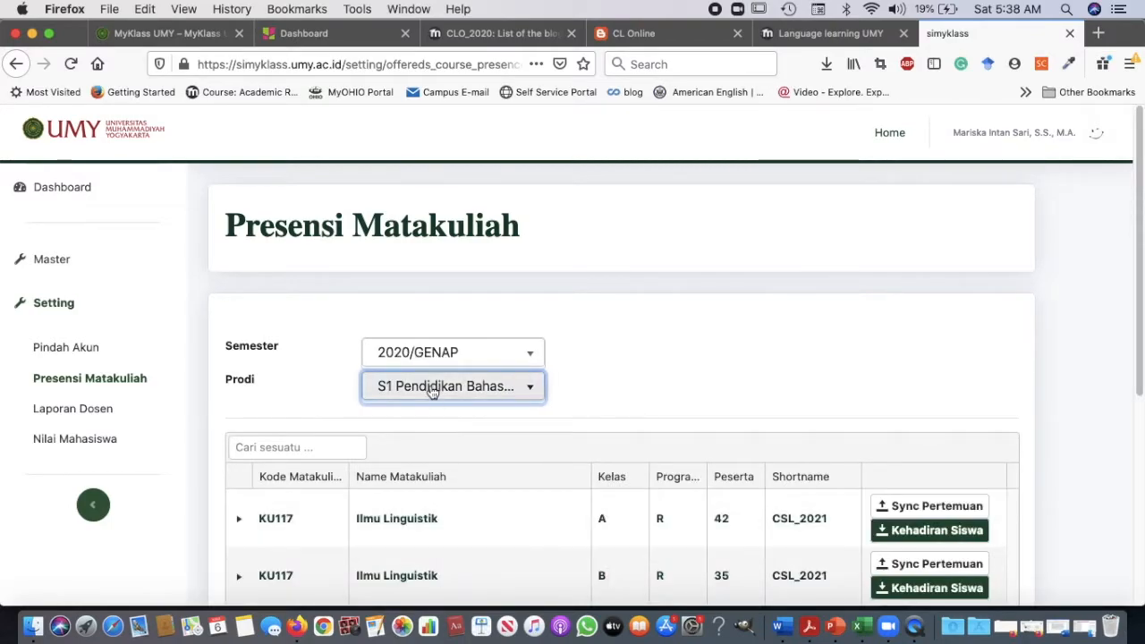
click(429, 388)
click(423, 491)
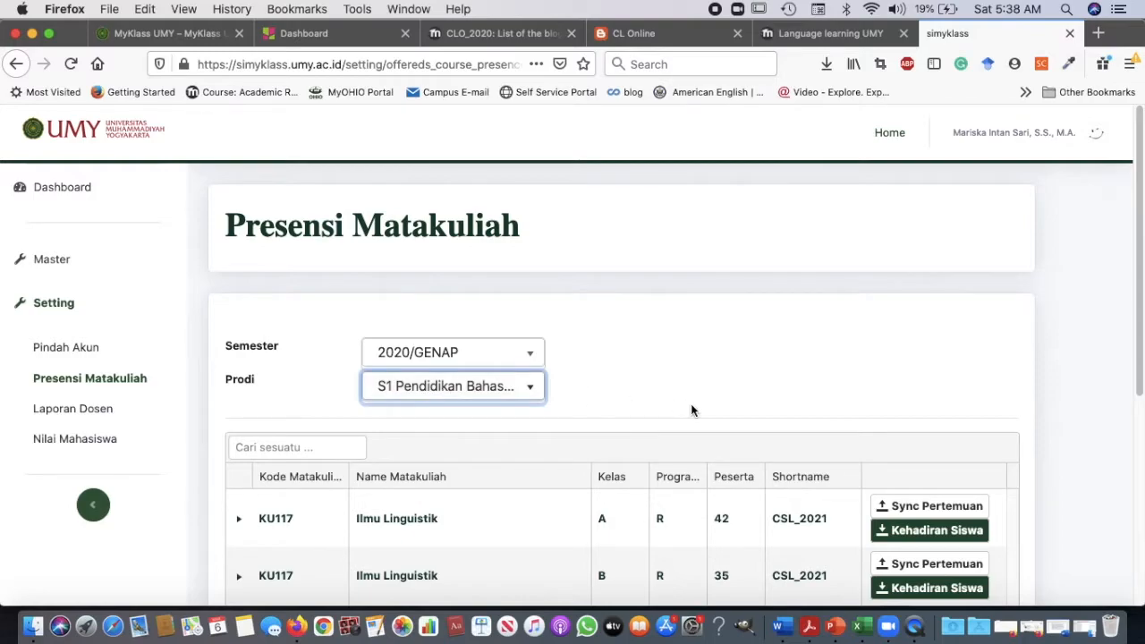
Step: Expand the meeting list of the Ilmu Linguistik course, class A
scroll(690, 403, down, 5)
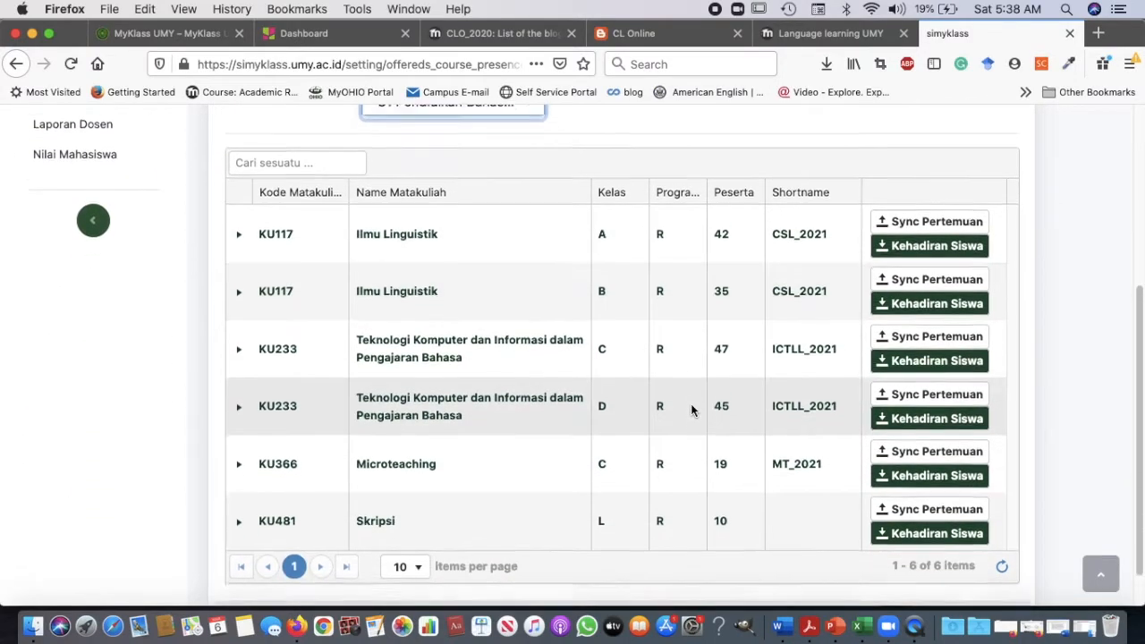
scroll(691, 409, down, 1)
scroll(592, 451, up, 2)
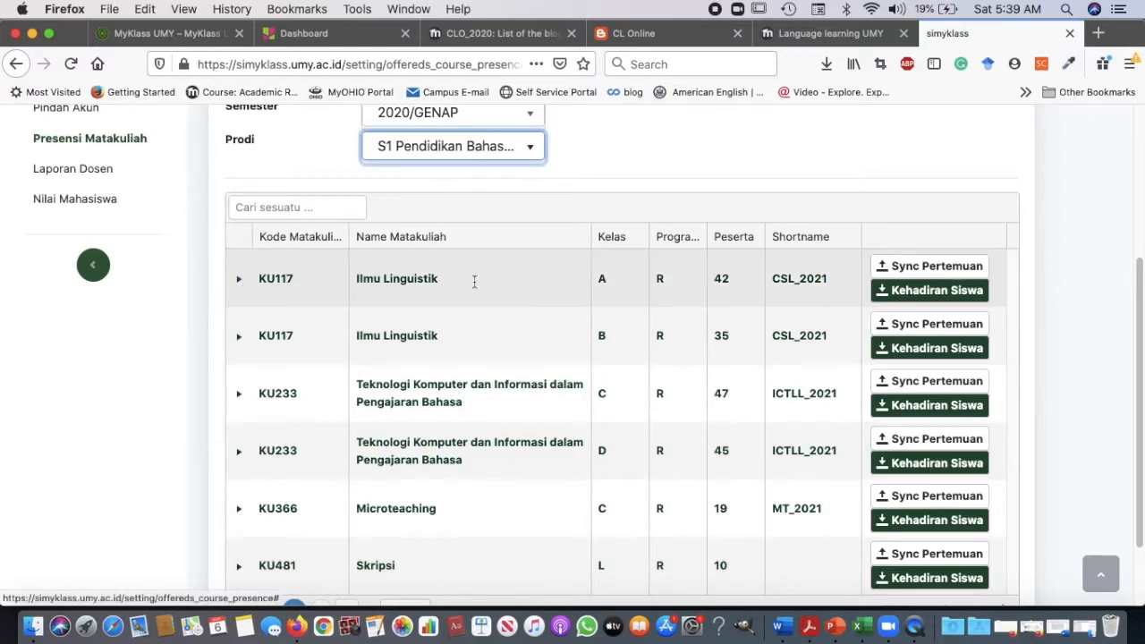
click(238, 280)
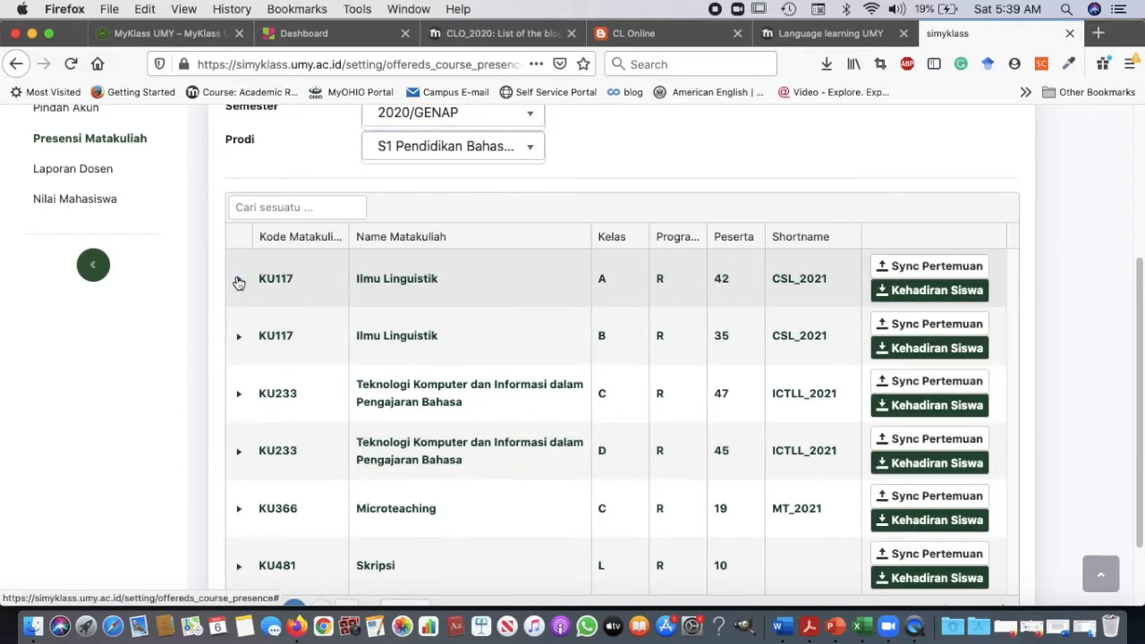
click(242, 282)
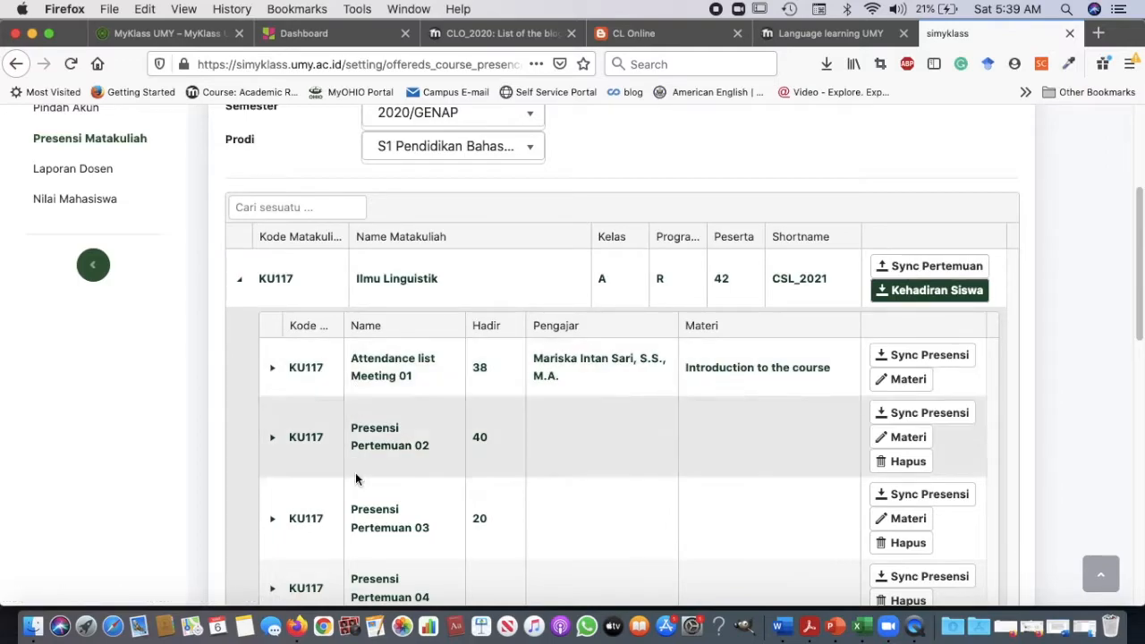
Step: Synchronize the meetings of Ilmu Linguistik class A and expand its meeting list again
click(951, 271)
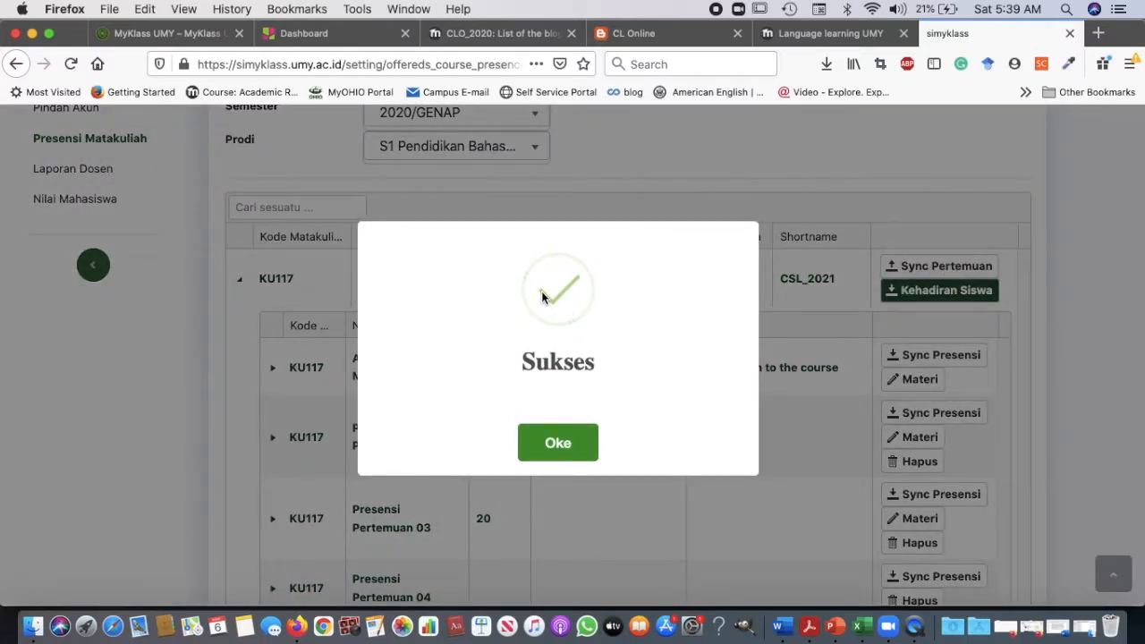
click(552, 447)
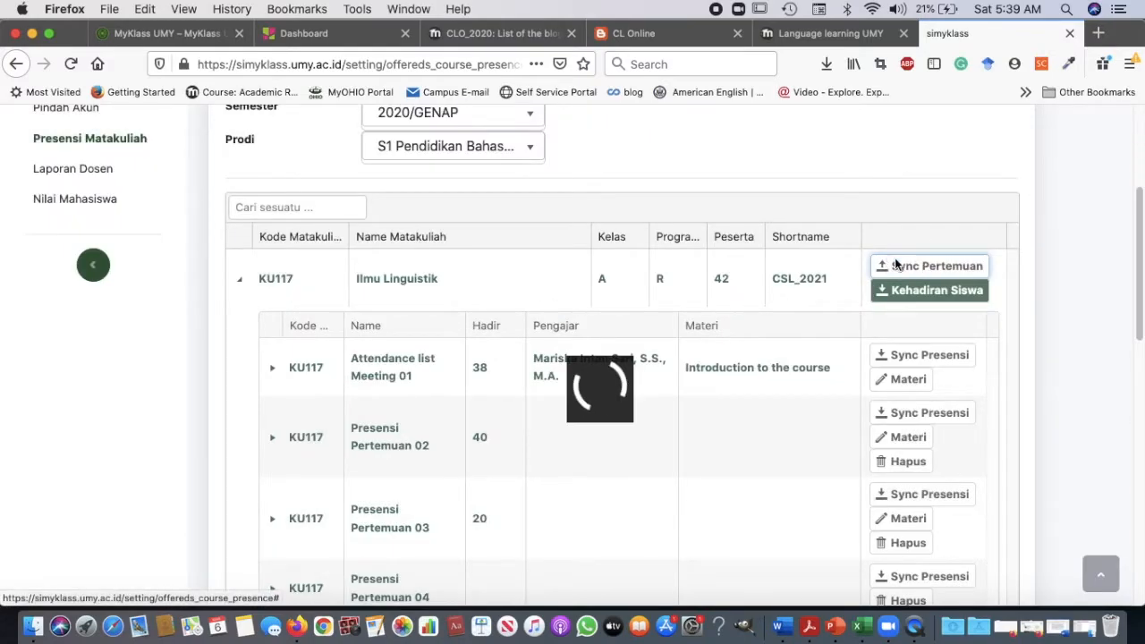
click(239, 282)
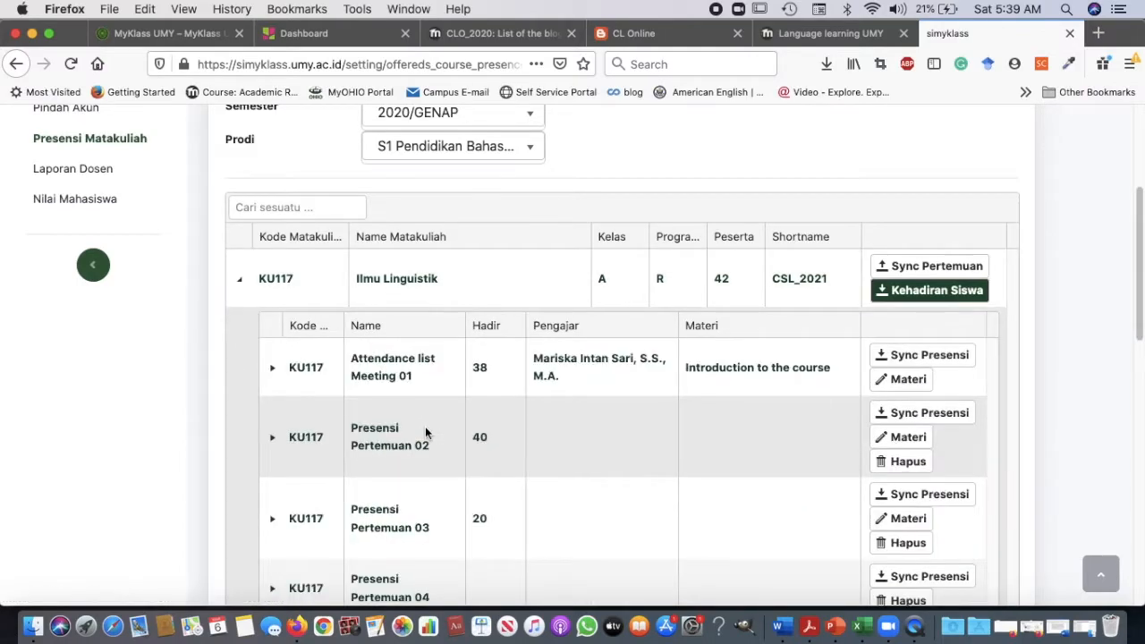
Step: Review both pages of the Ilmu Linguistik class A meeting list, ending back on page 1
scroll(425, 425, down, 3)
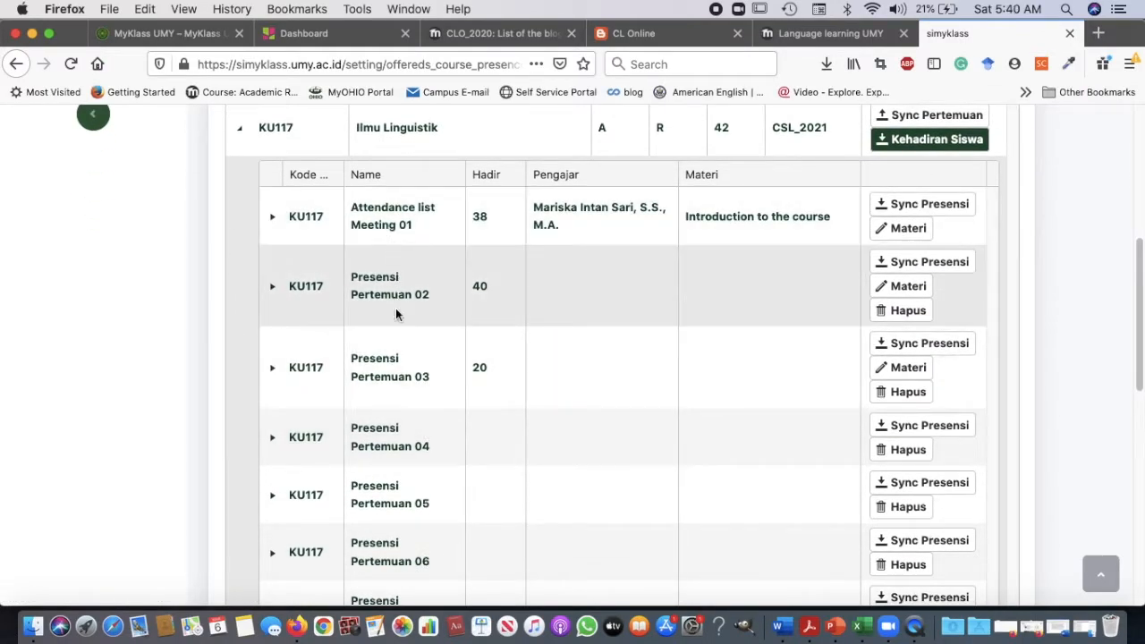
scroll(384, 405, down, 3)
scroll(385, 405, down, 3)
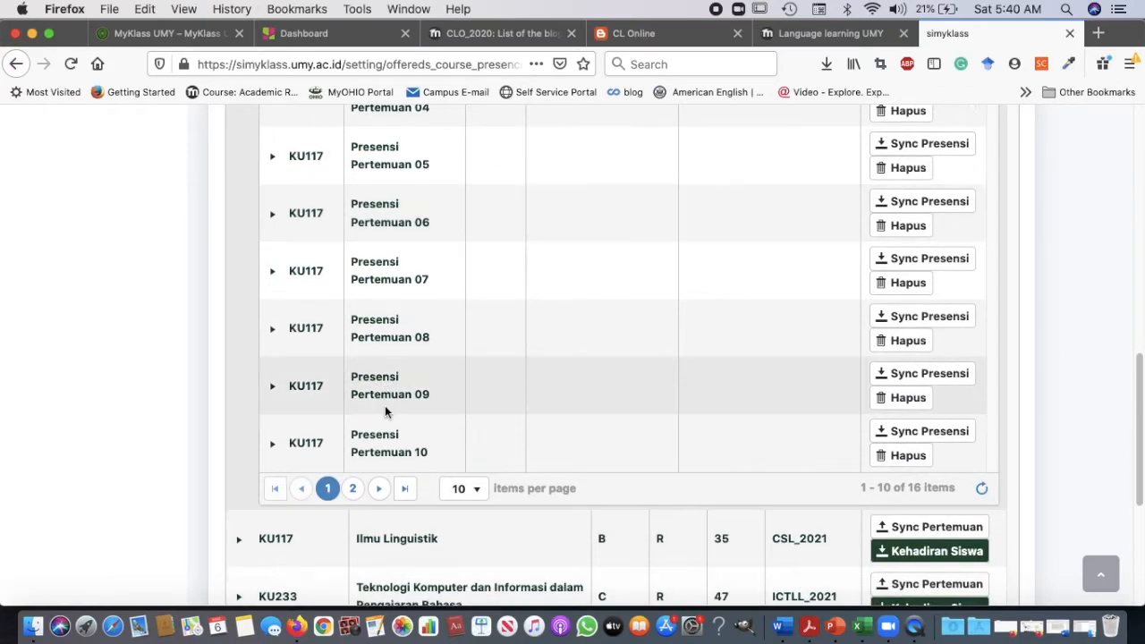
click(353, 486)
scroll(405, 324, up, 3)
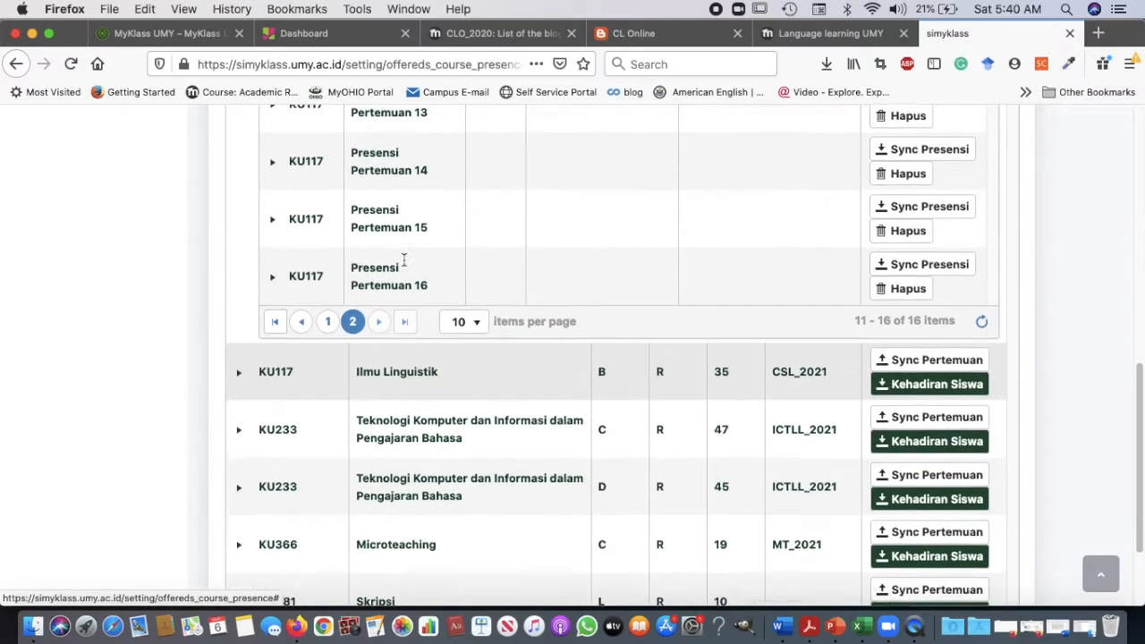
scroll(405, 324, up, 2)
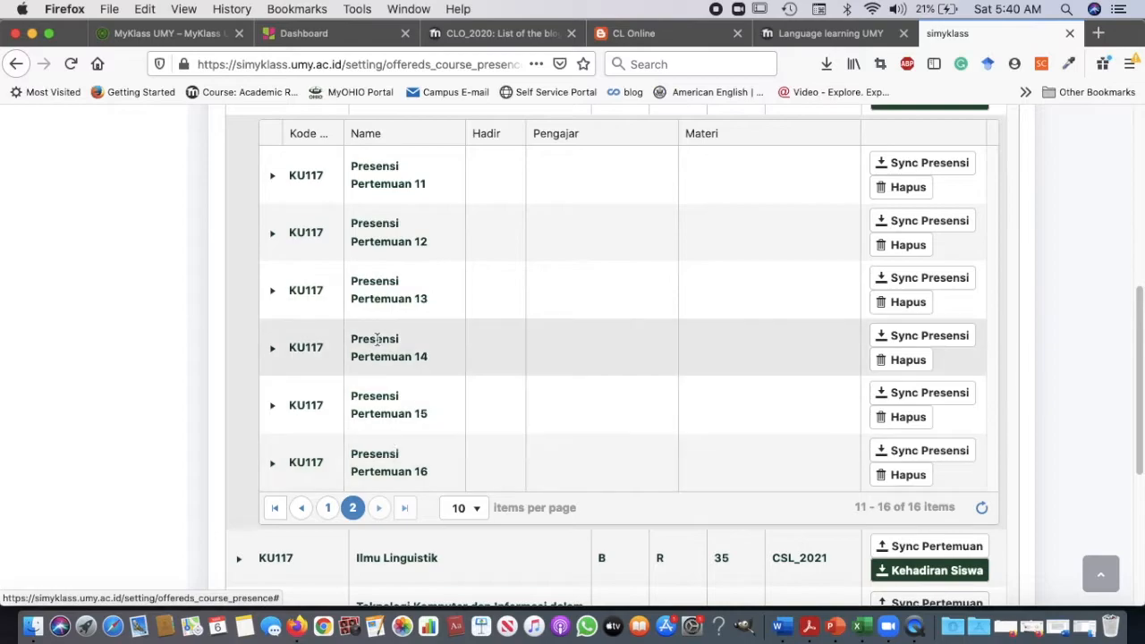
click(330, 508)
scroll(595, 383, up, 3)
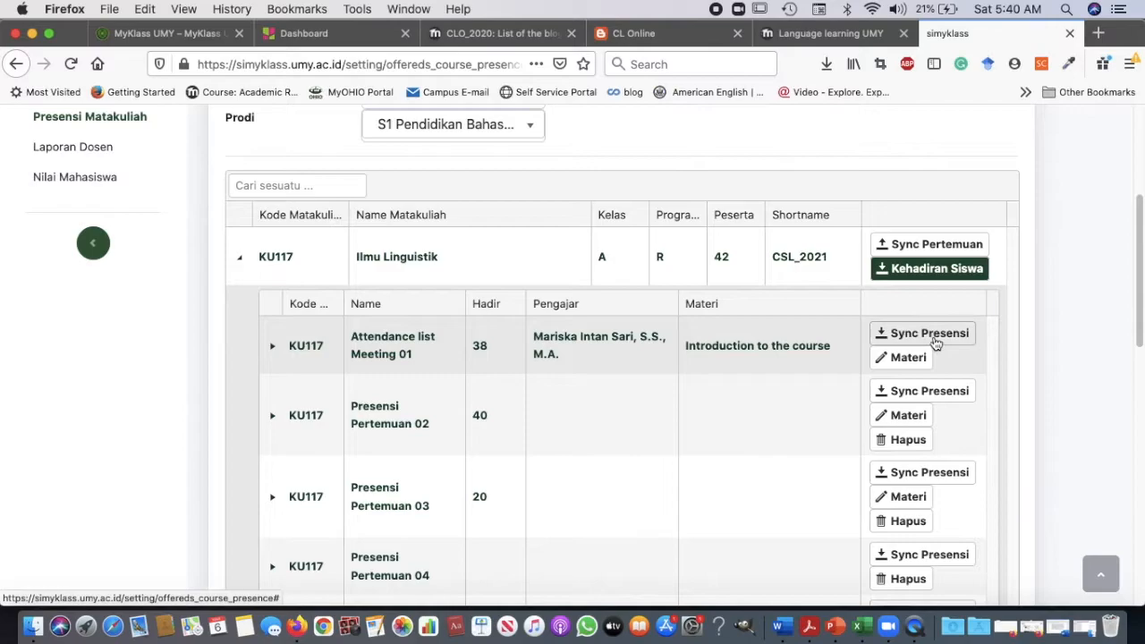
Step: Synchronize student attendance for meetings 01, 02 and 03 of Ilmu Linguistik class A
click(930, 332)
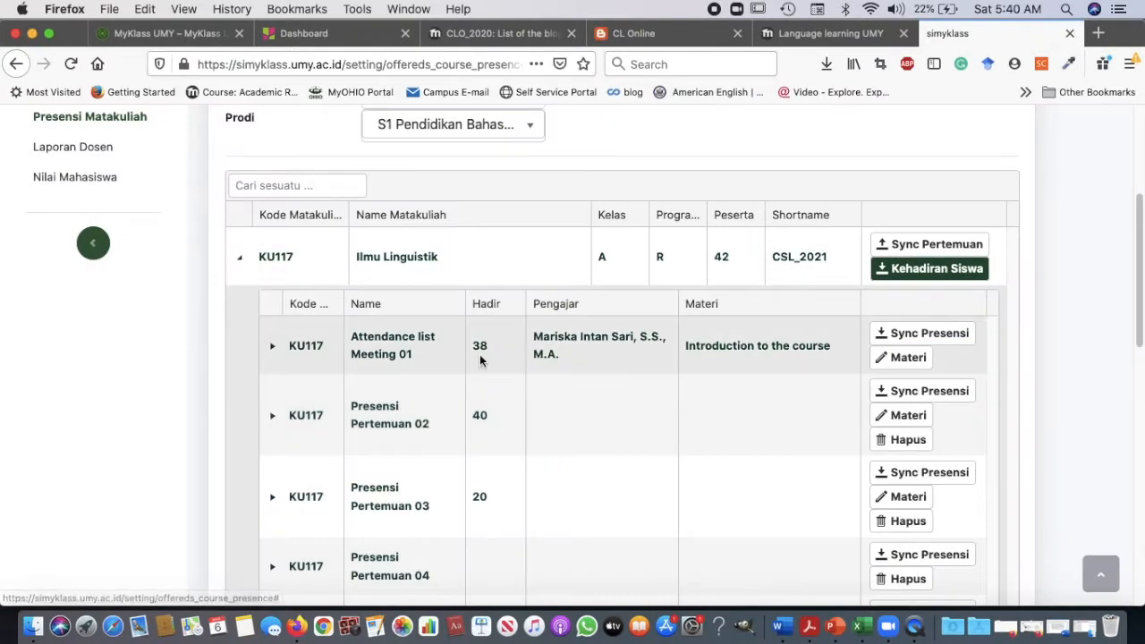
click(945, 400)
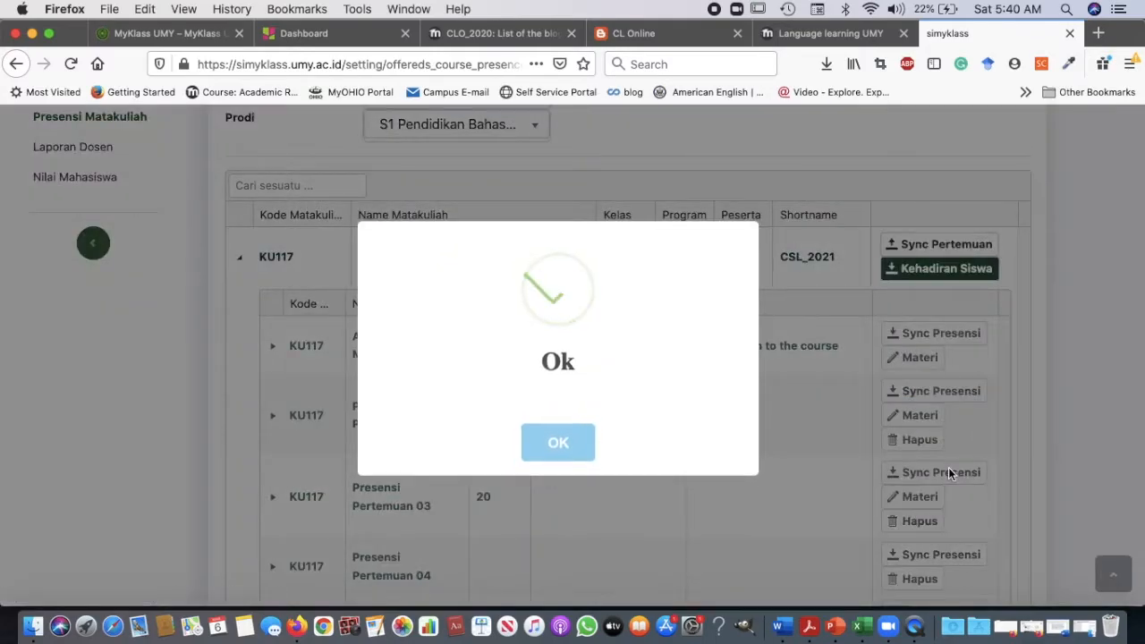
click(559, 441)
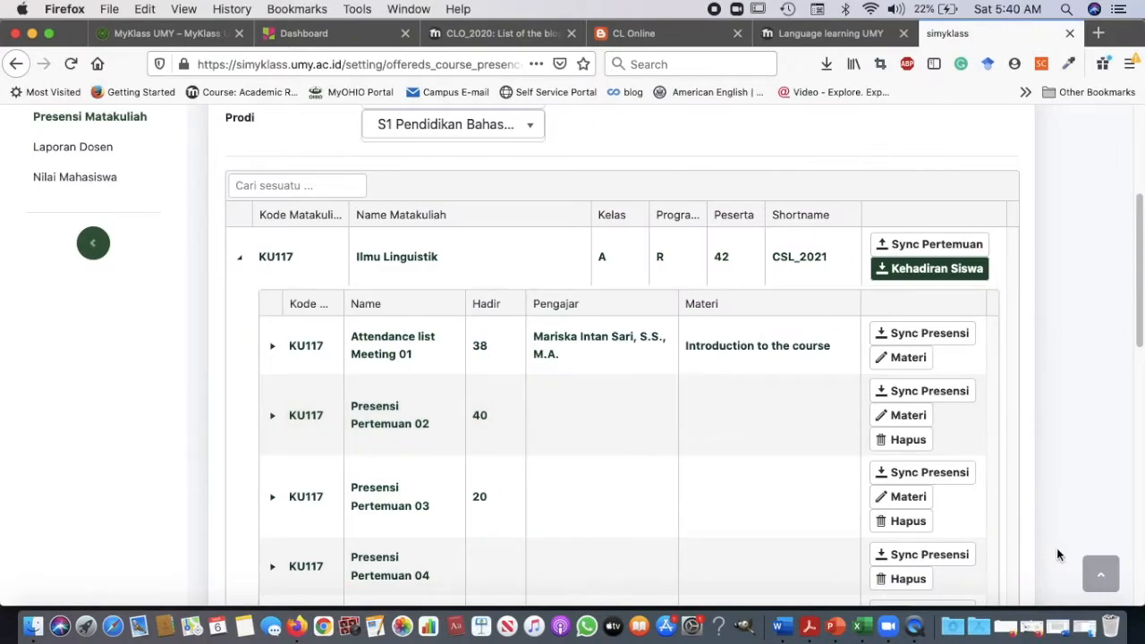
click(948, 475)
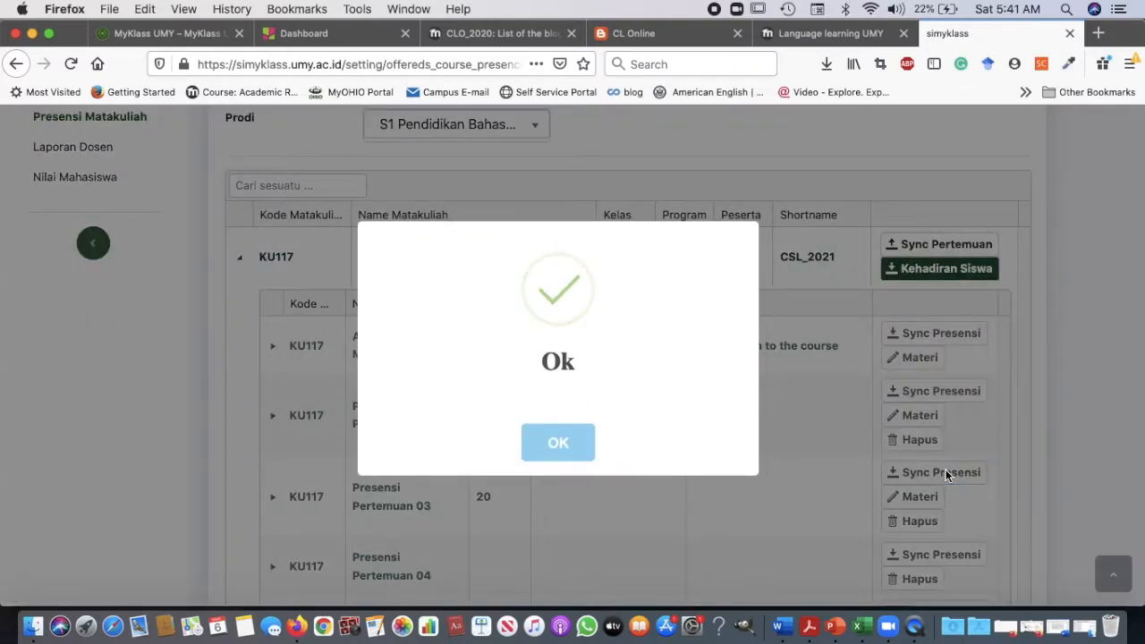
click(557, 449)
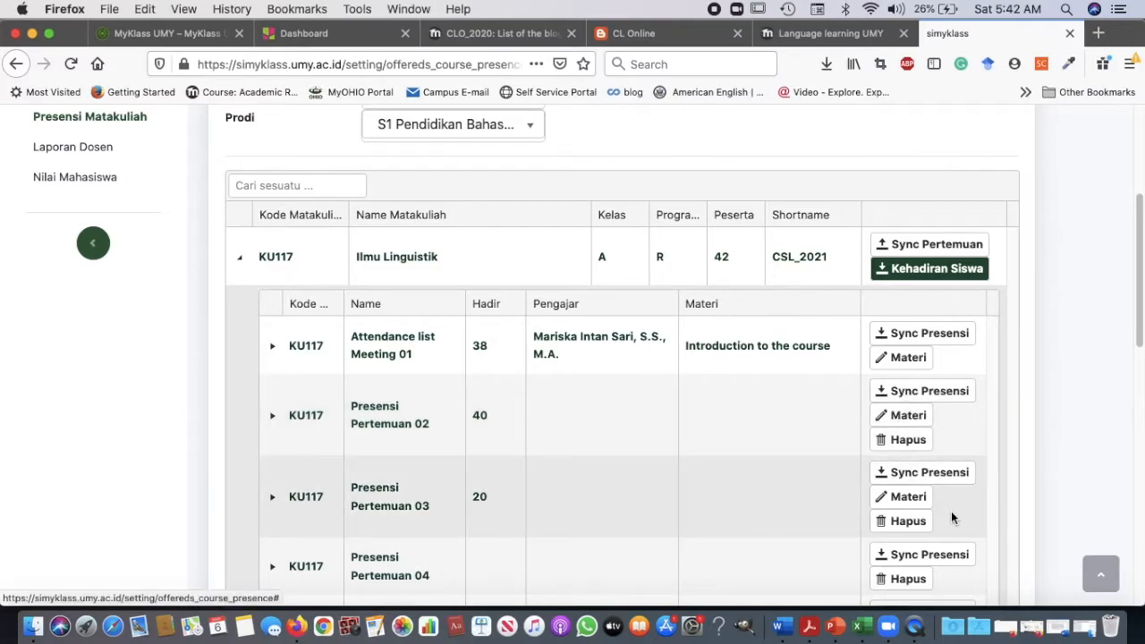
Step: Add a new material record for Presensi Pertemuan 02 and select the course lecturer
scroll(950, 516, down, 3)
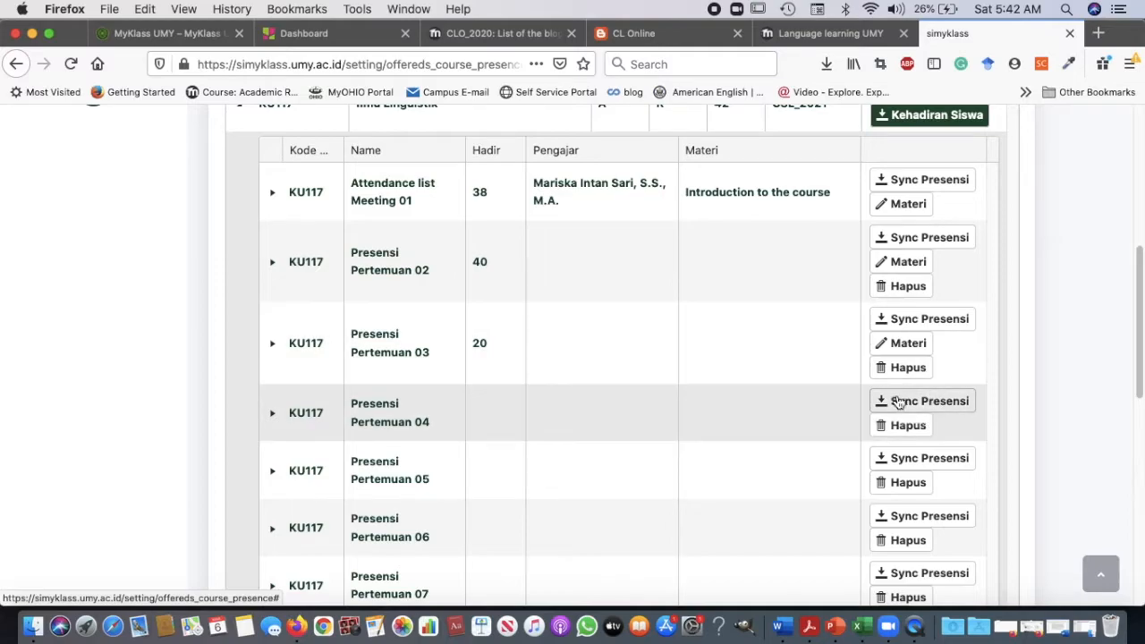
click(883, 262)
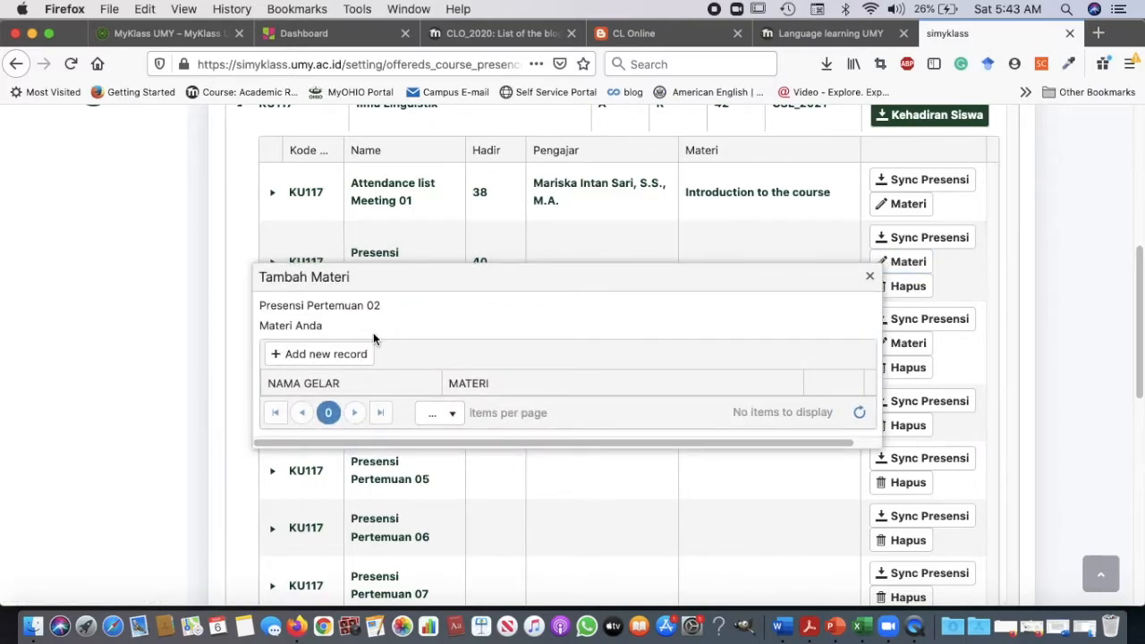
click(306, 356)
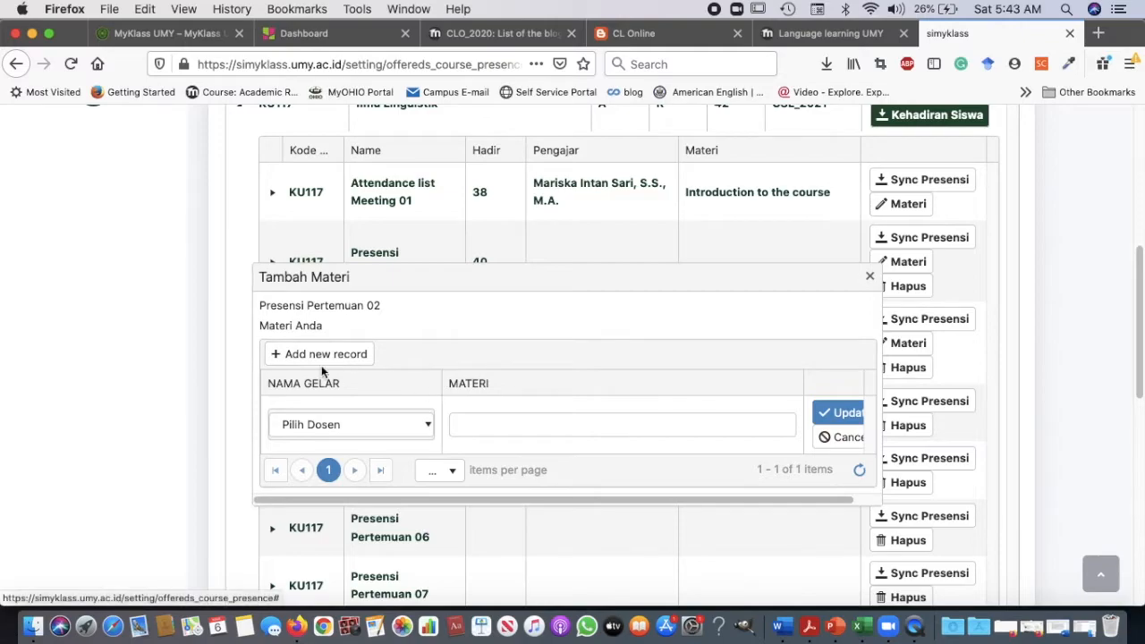
scroll(429, 398, down, 1)
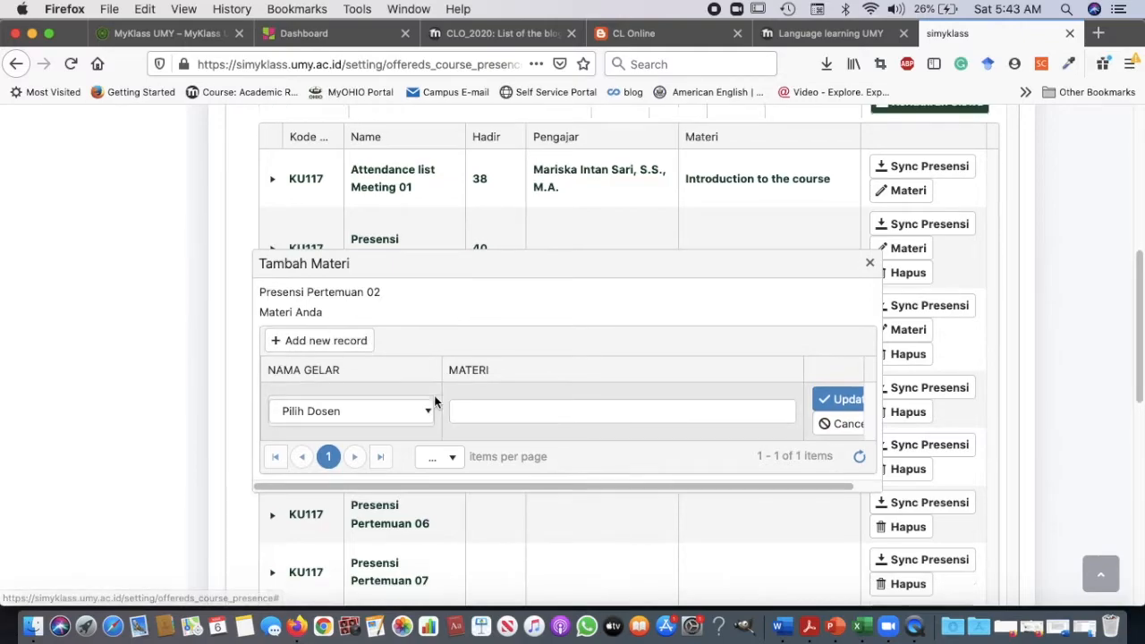
scroll(429, 384, down, 3)
click(422, 351)
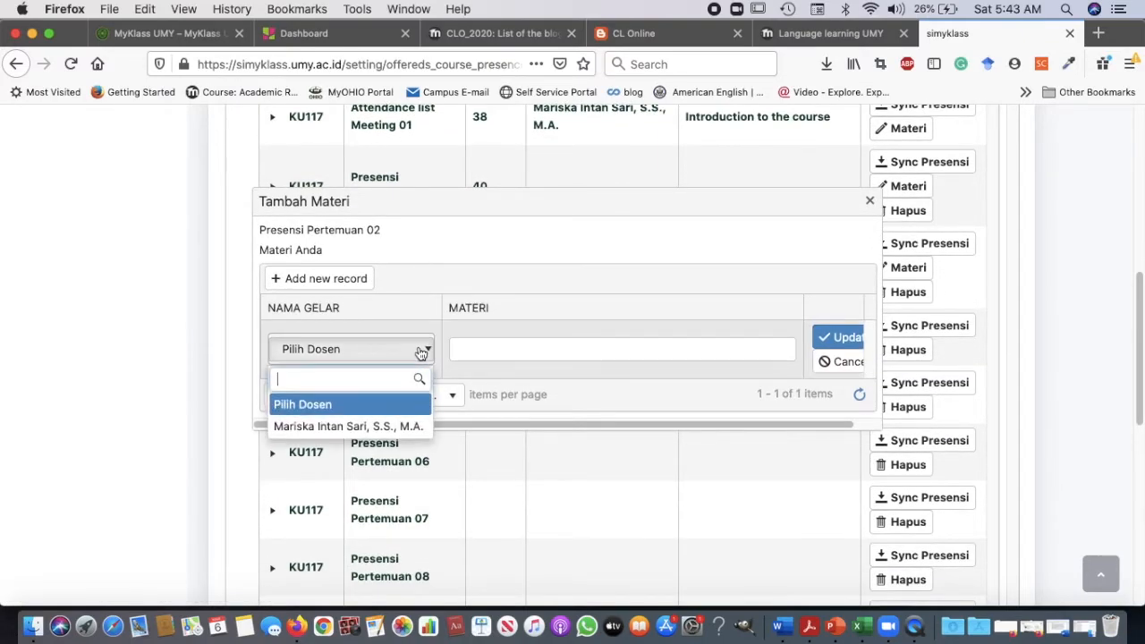
click(376, 423)
Step: Enter "Introduction to Phonetics and Phonology, Sound Segments and Sound Production." as the Presensi Pertemuan 02 material and save the record
click(514, 348)
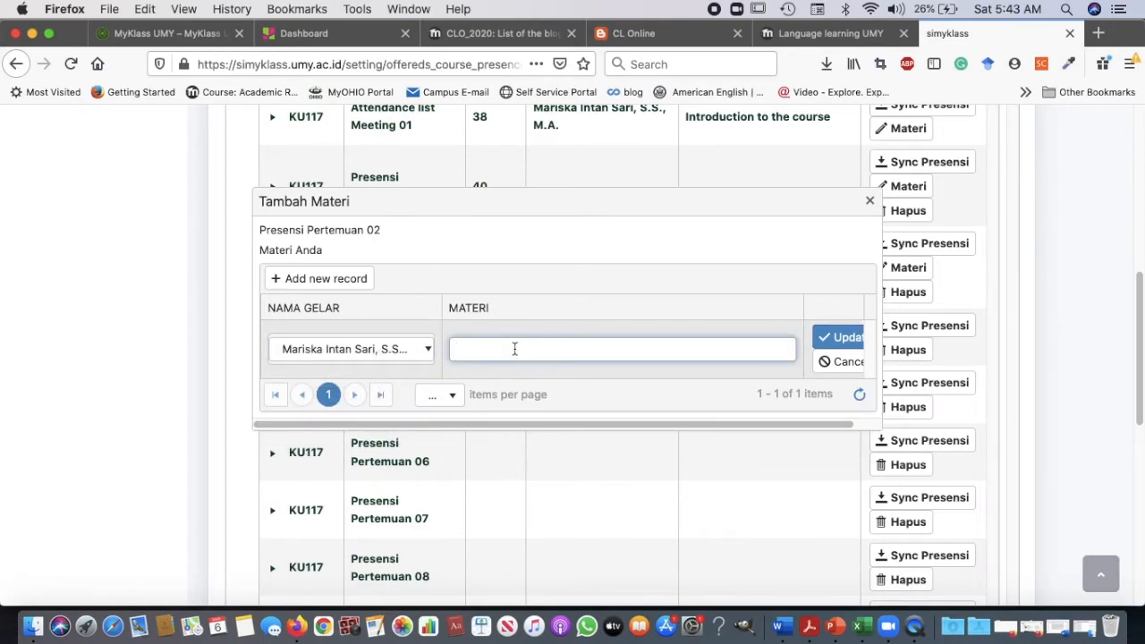
text(Introduction to Phonetics and Pho)
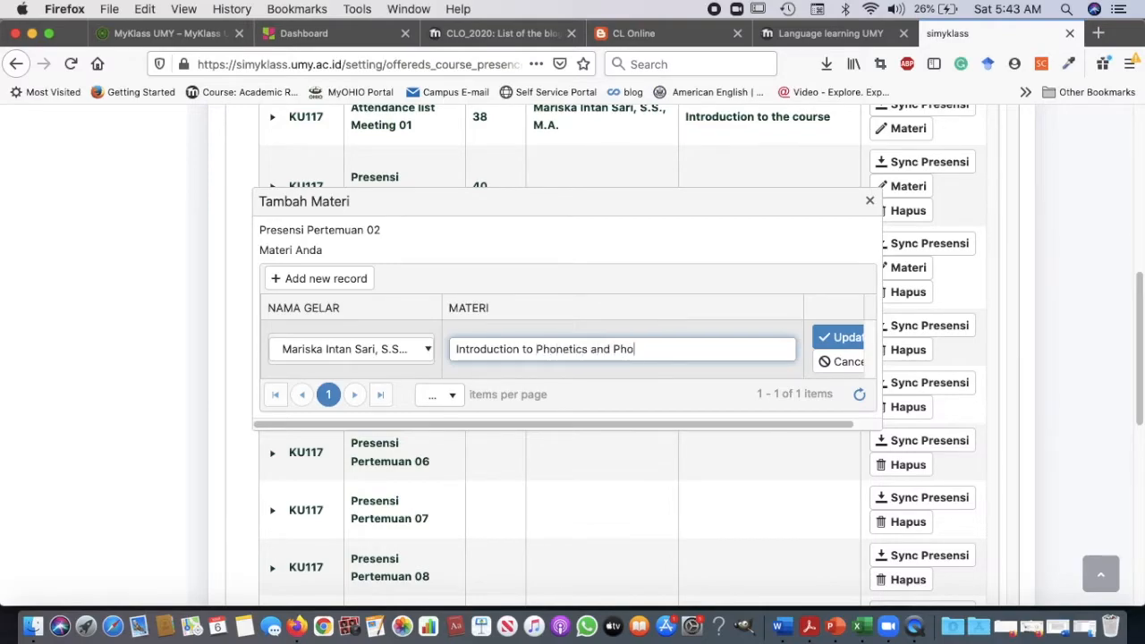
text(nology)
key(BackSpace)
key(BackSpace)
key(BackSpace)
text(ogy, Sound Segments)
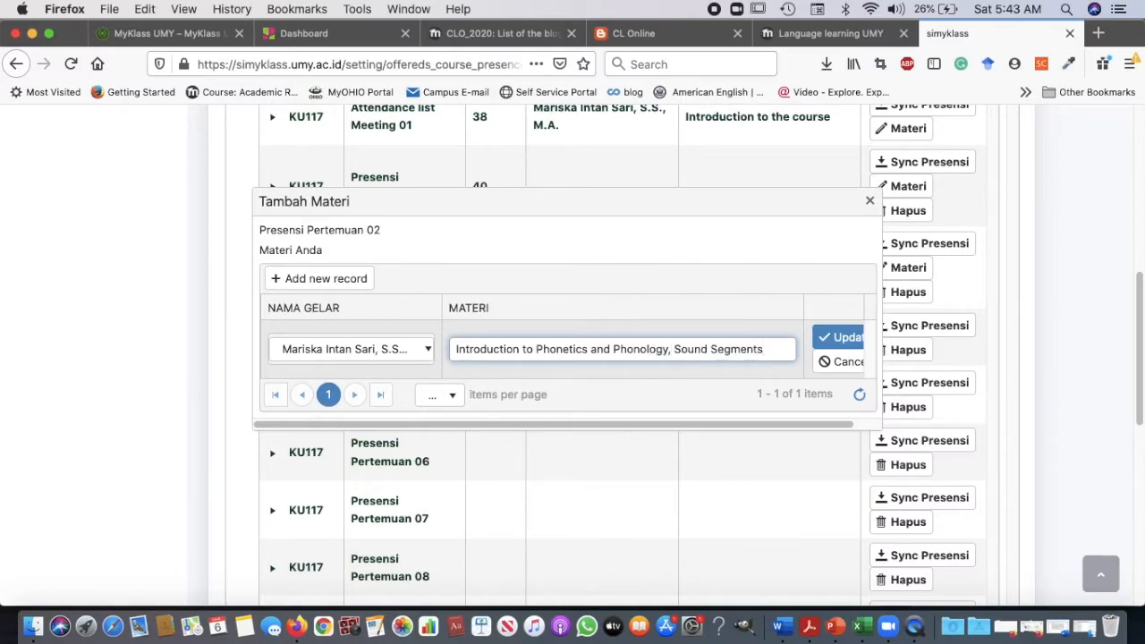
text( and Soun)
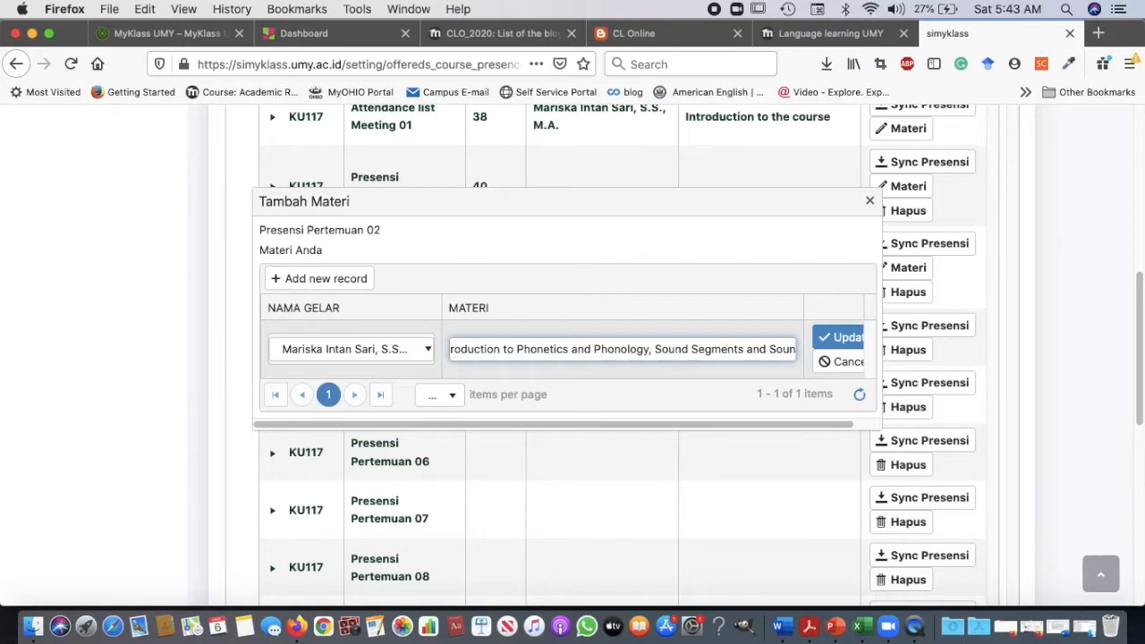
text(d Pr)
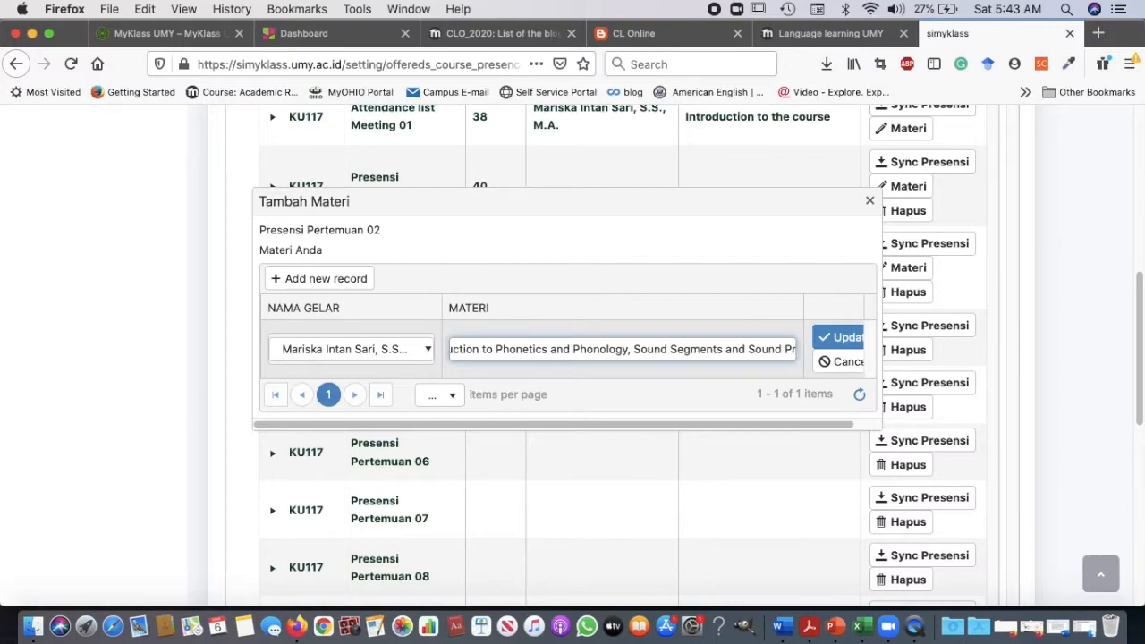
text(oduc)
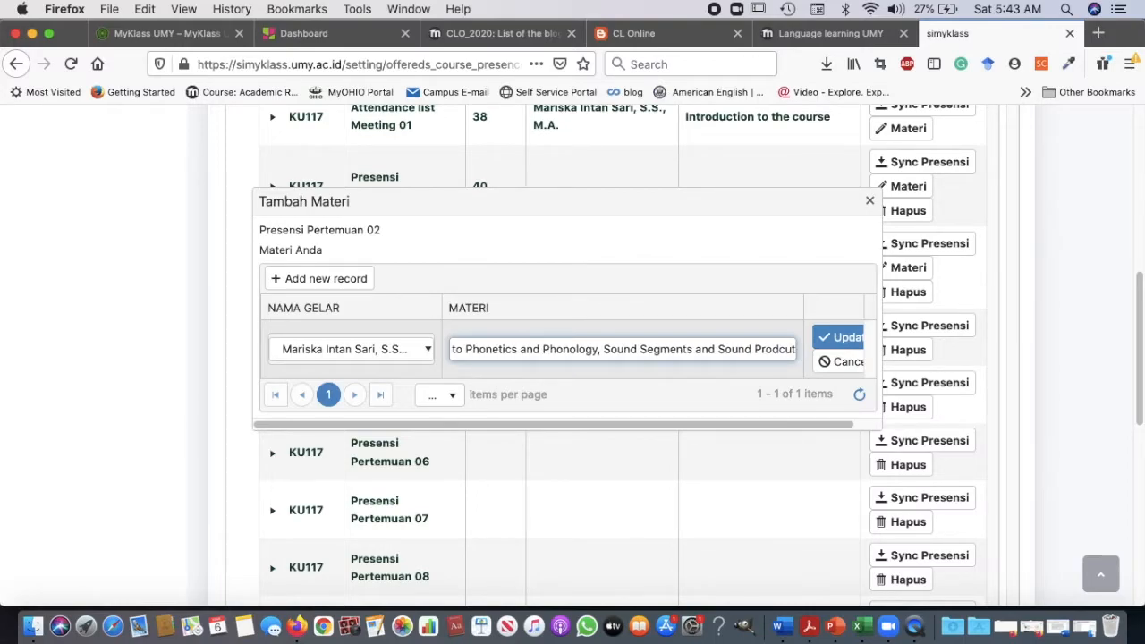
text(tio)
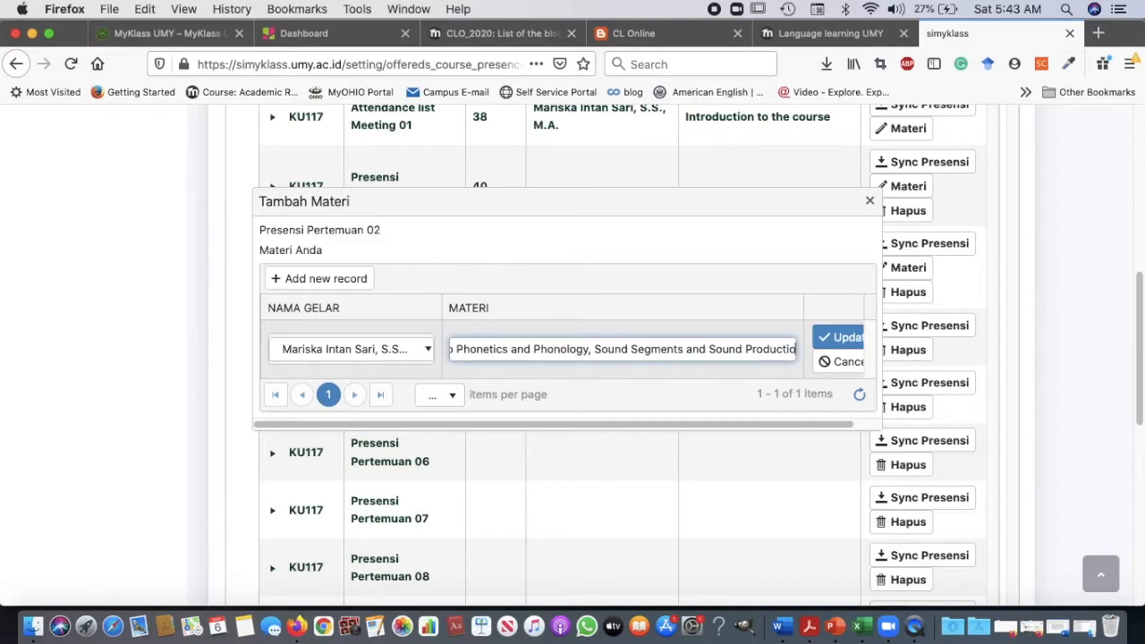
text(n.)
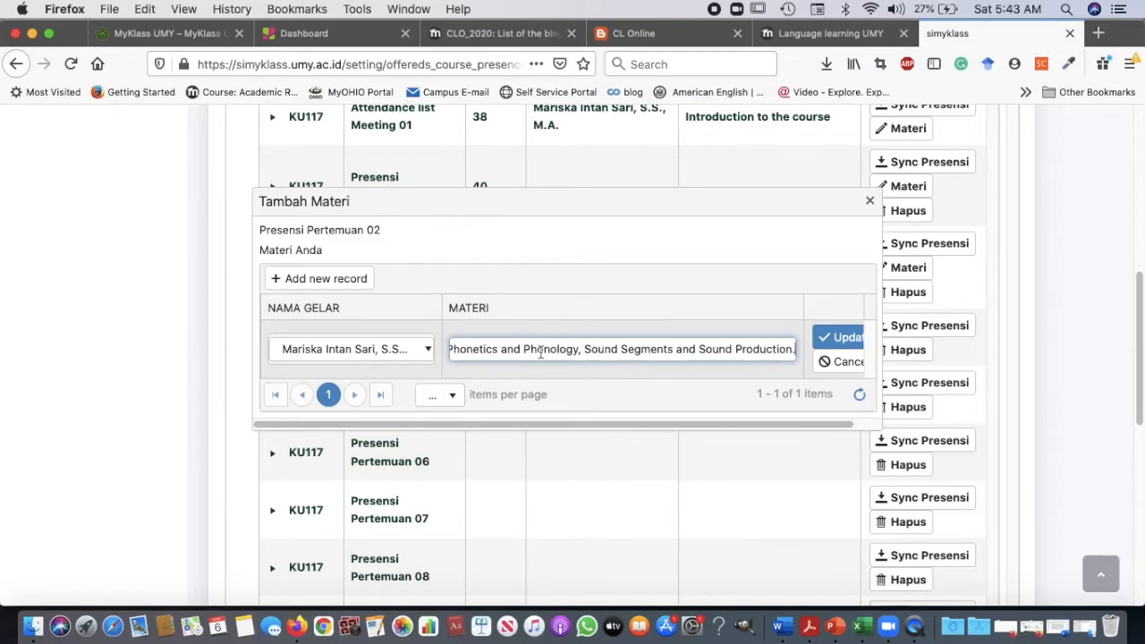
scroll(579, 368, right, 1)
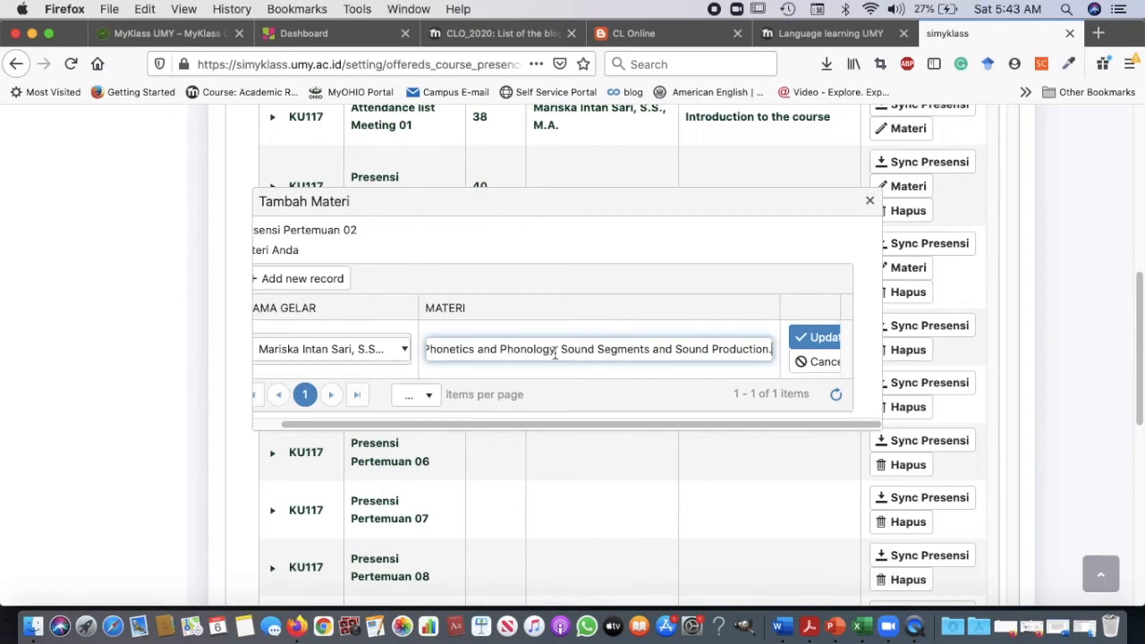
click(812, 338)
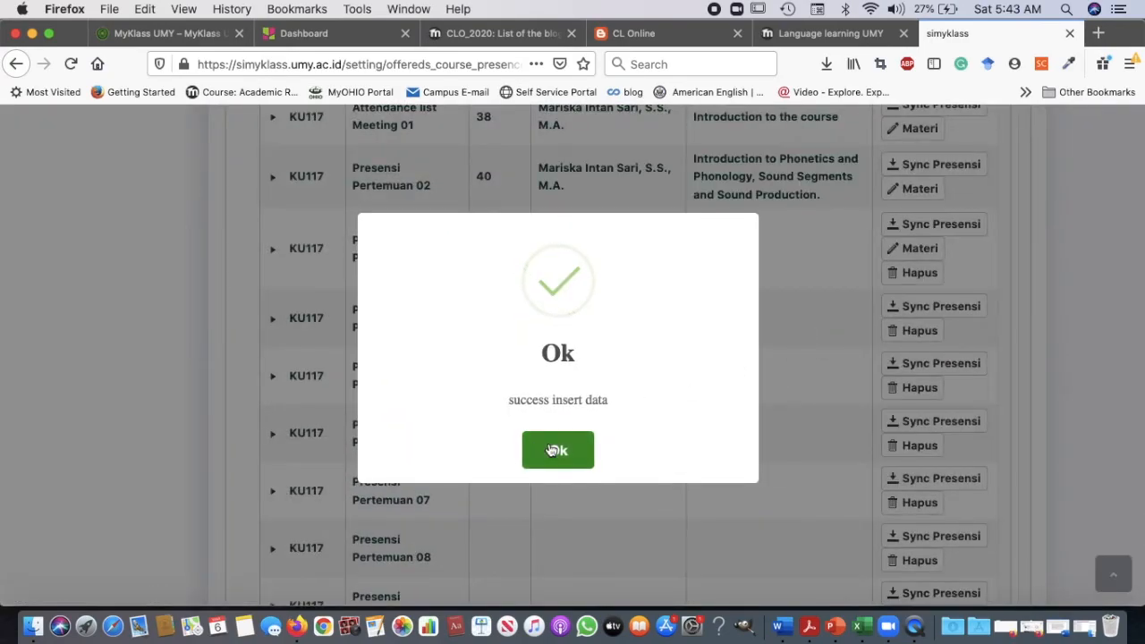
click(551, 451)
Step: Collapse the meeting lists of Ilmu Linguistik class B and Teknologi Komputer dan Informasi dalam Pengajaran Bahasa class C
scroll(548, 442, up, 3)
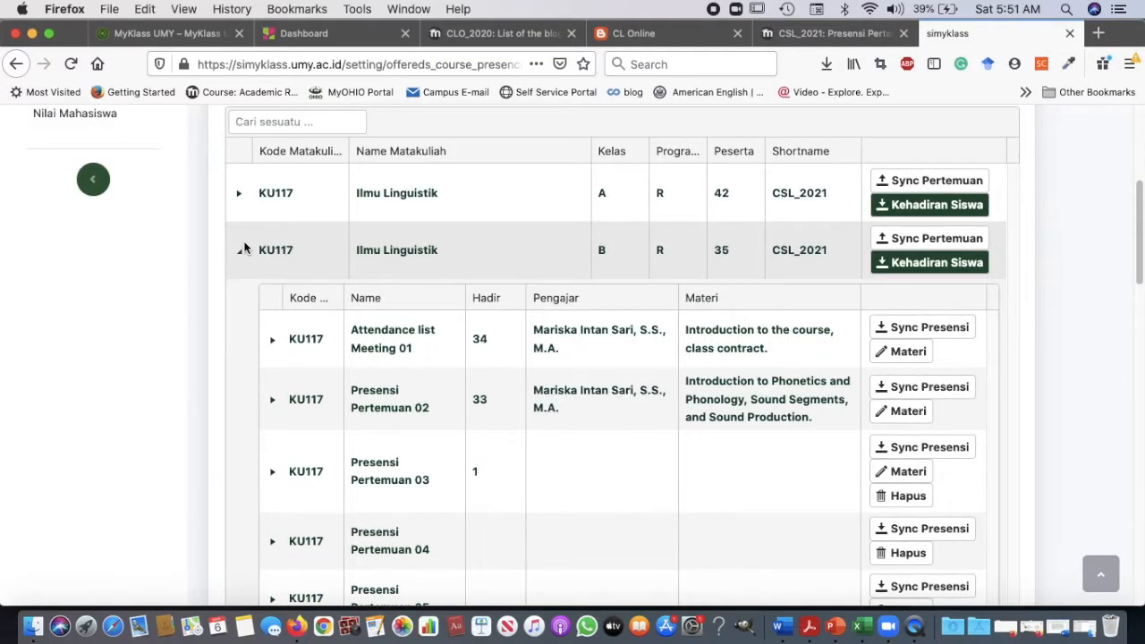
click(244, 249)
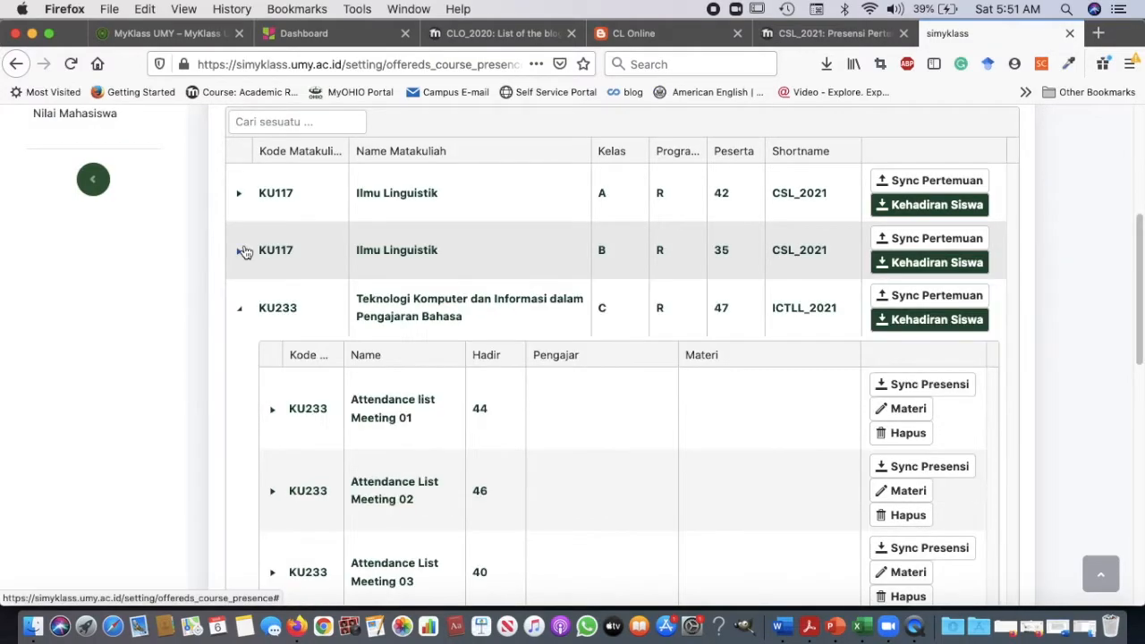
scroll(245, 382, down, 2)
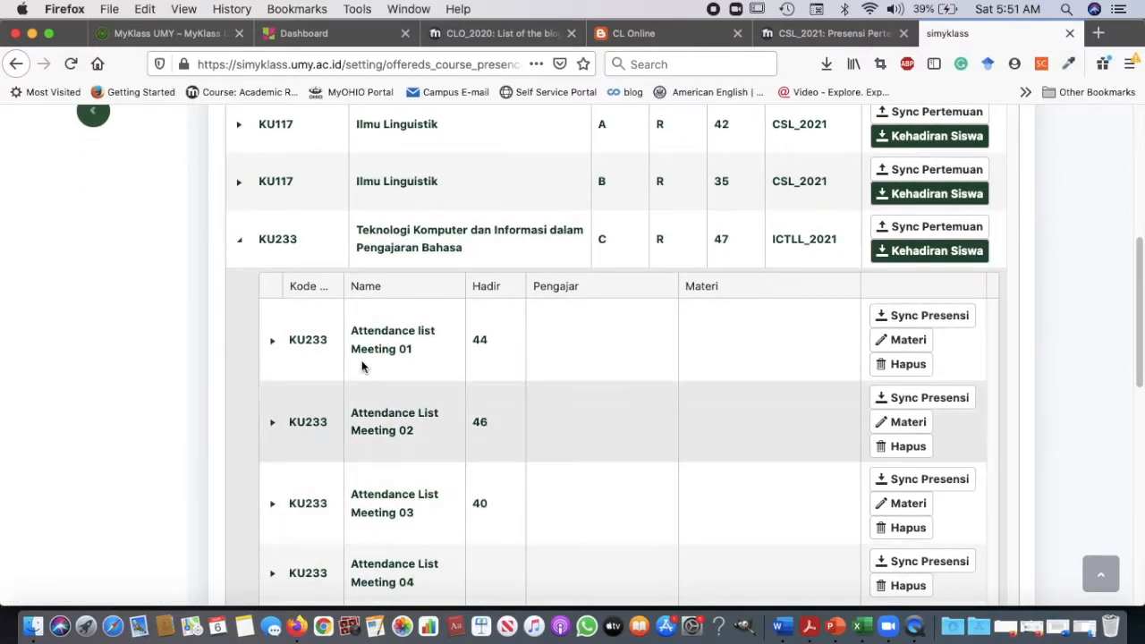
click(238, 241)
scroll(271, 373, up, 5)
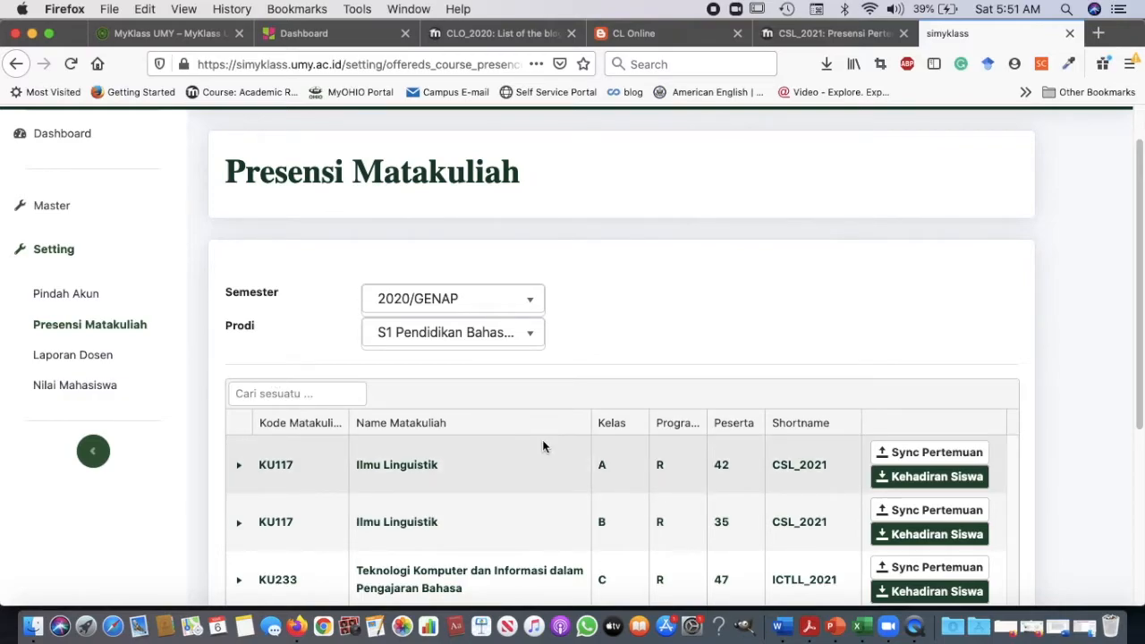
Step: Open the Laporan Dosen page and filter it by semester 2020/GENAP and study programme S1 Pendidikan Bahasa Inggris
click(72, 352)
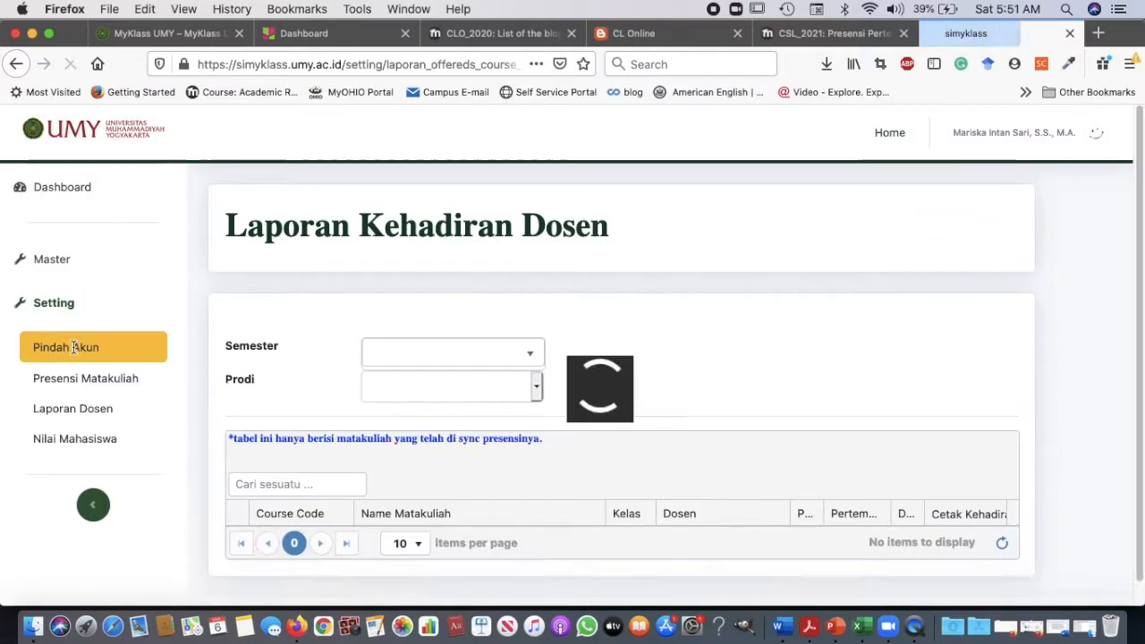
scroll(705, 388, down, 2)
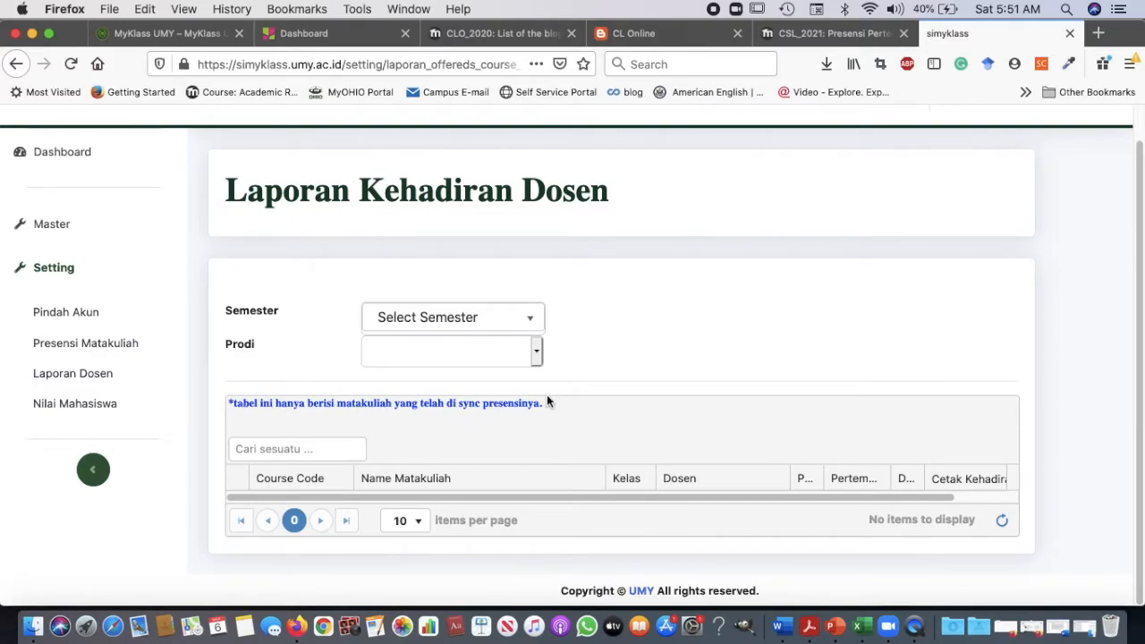
click(537, 315)
click(415, 402)
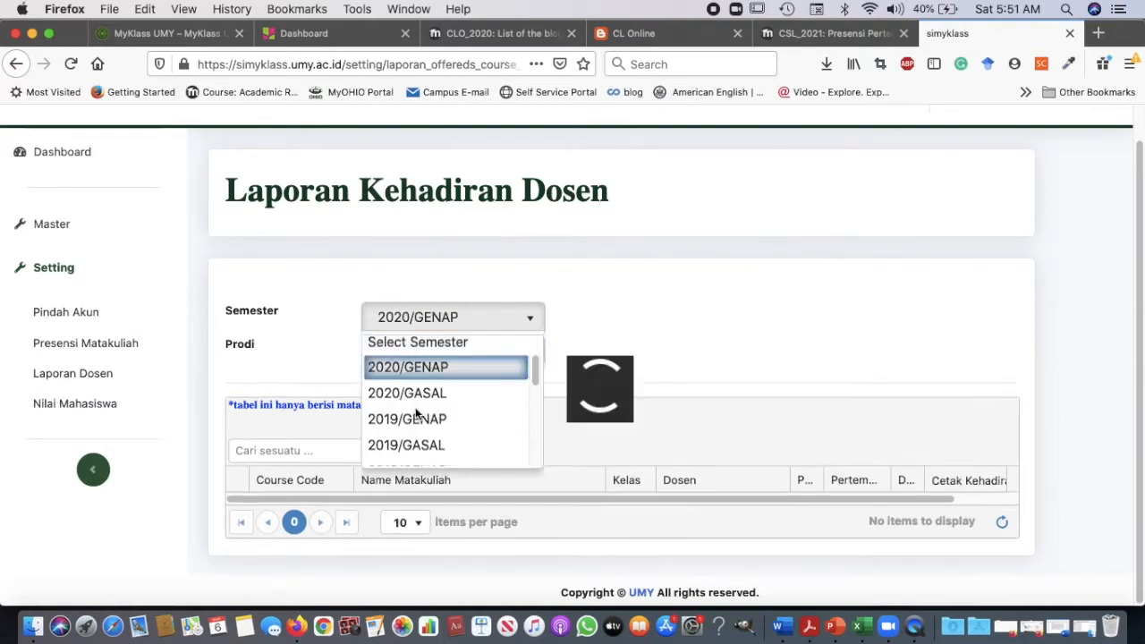
click(417, 354)
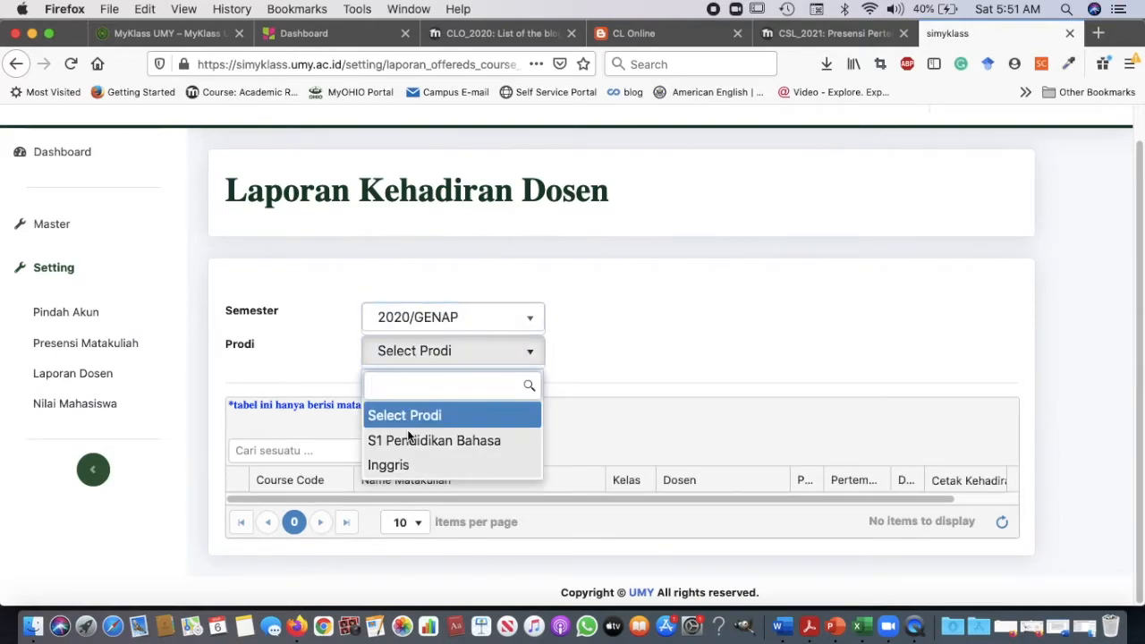
click(410, 445)
Step: Export the Ilmu Linguistik class A attendance report as PDF to Downloads, replacing the existing Laporan Dosen.pdf
scroll(410, 452, down, 2)
scroll(409, 452, down, 2)
scroll(659, 480, down, 2)
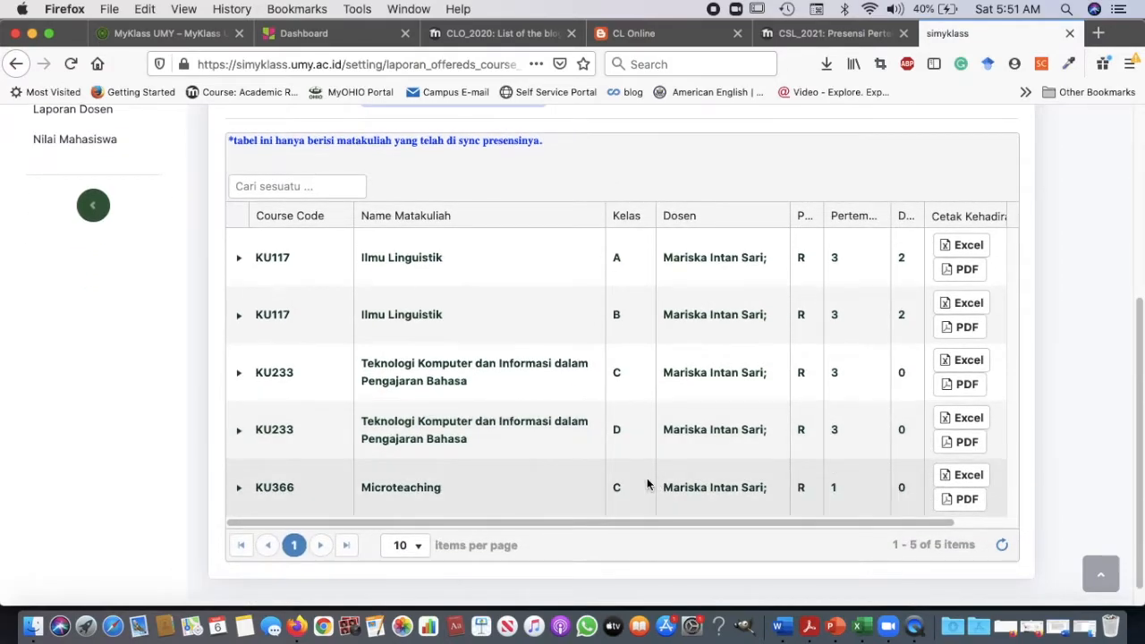
scroll(473, 408, right, 1)
scroll(473, 409, left, 1)
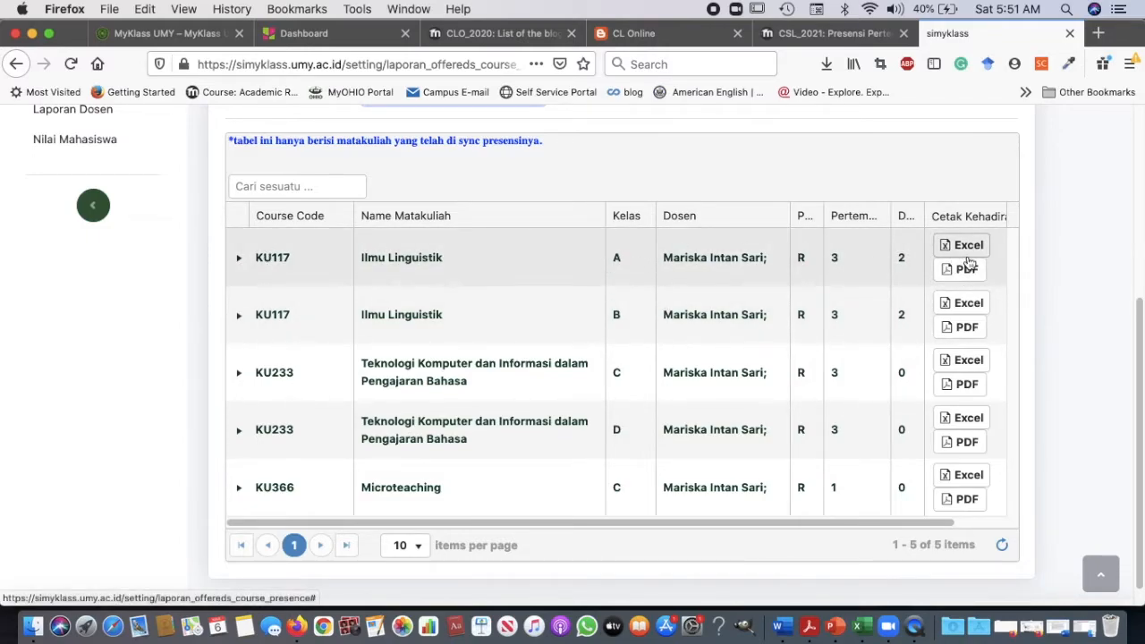
scroll(966, 259, right, 2)
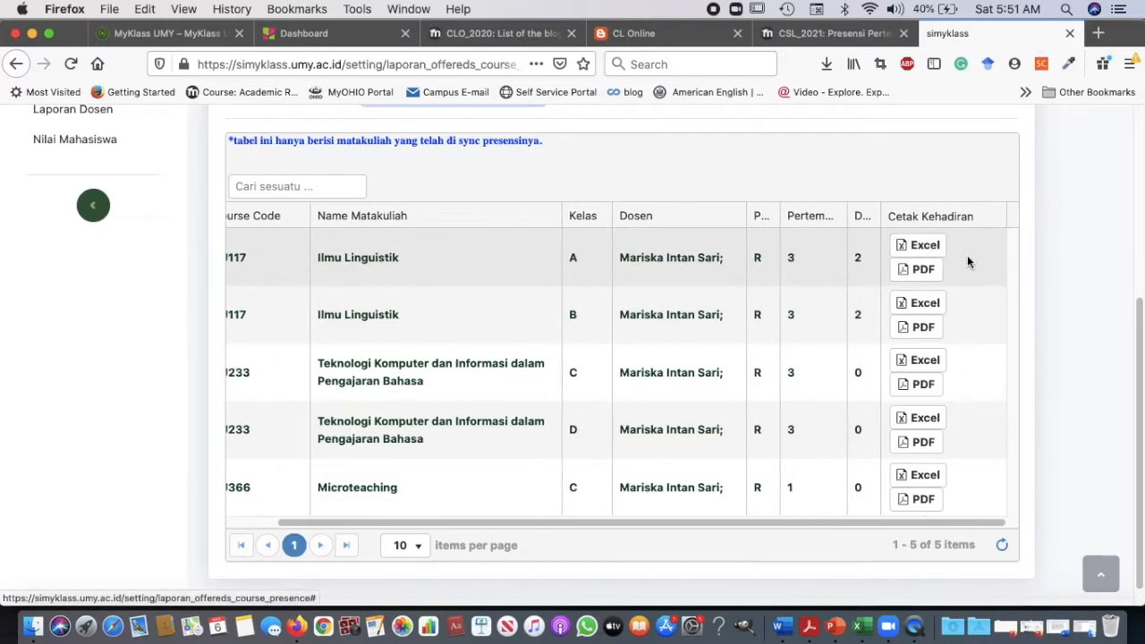
click(919, 250)
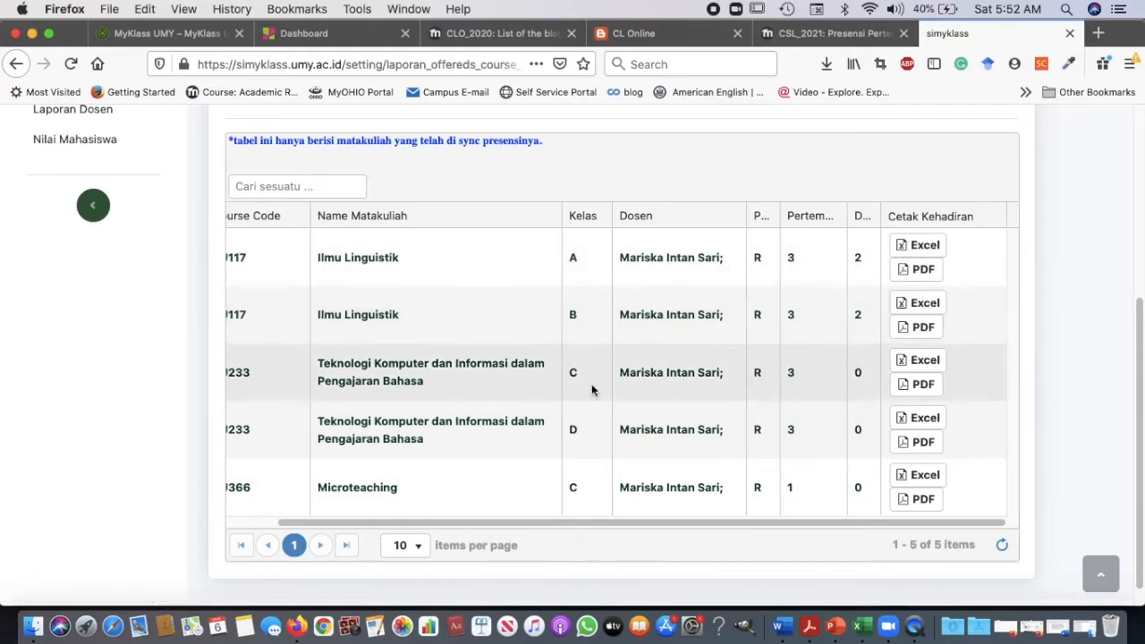
click(917, 279)
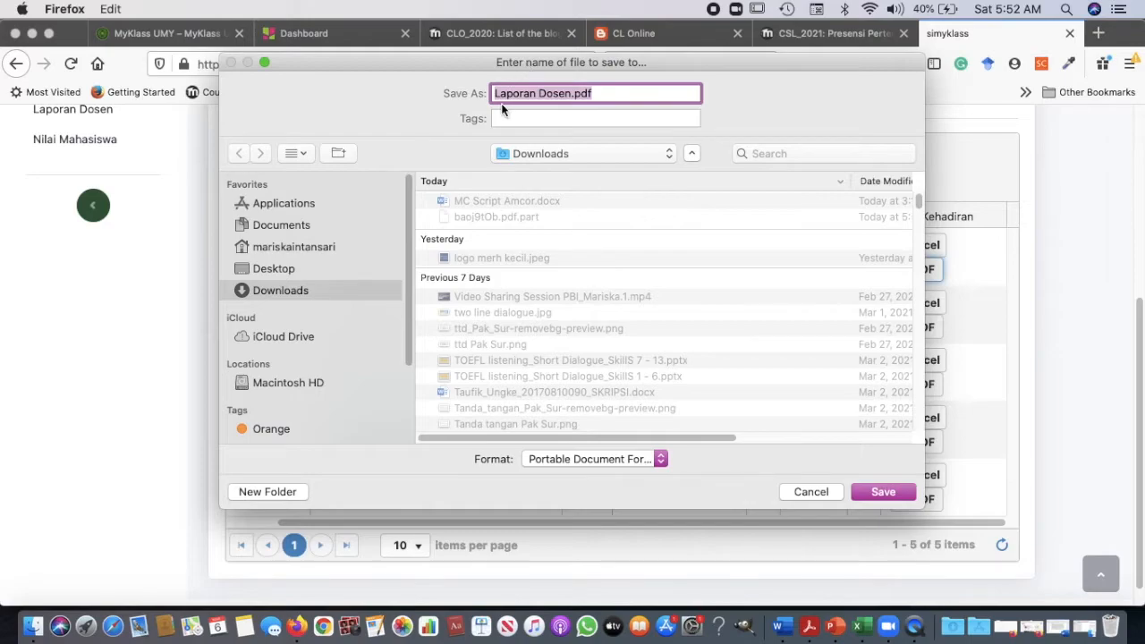
click(859, 495)
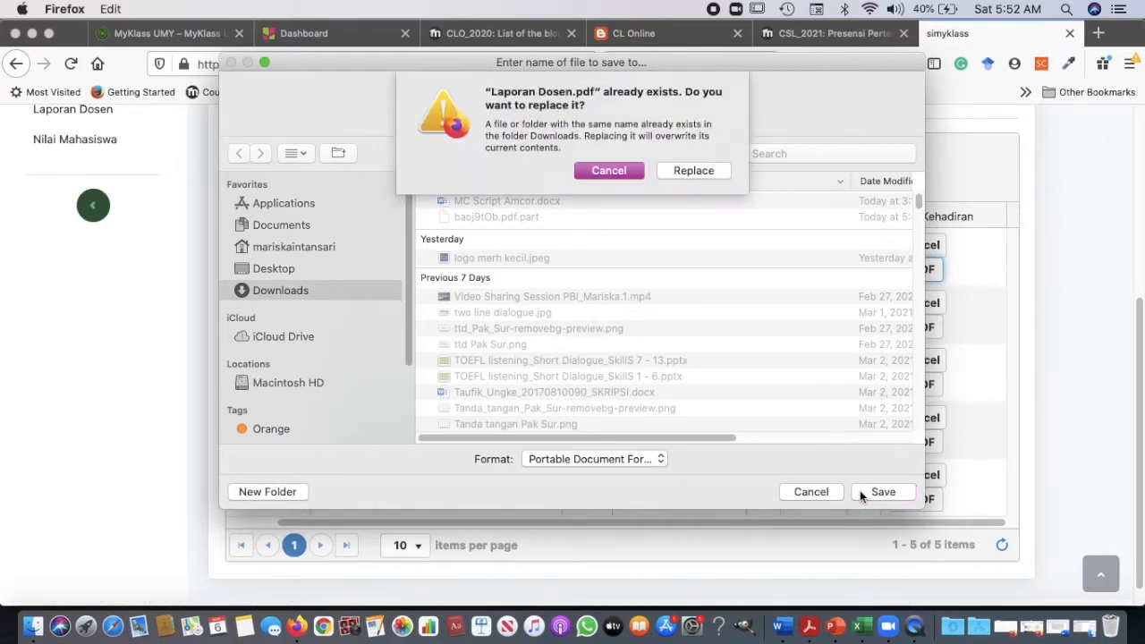
click(696, 171)
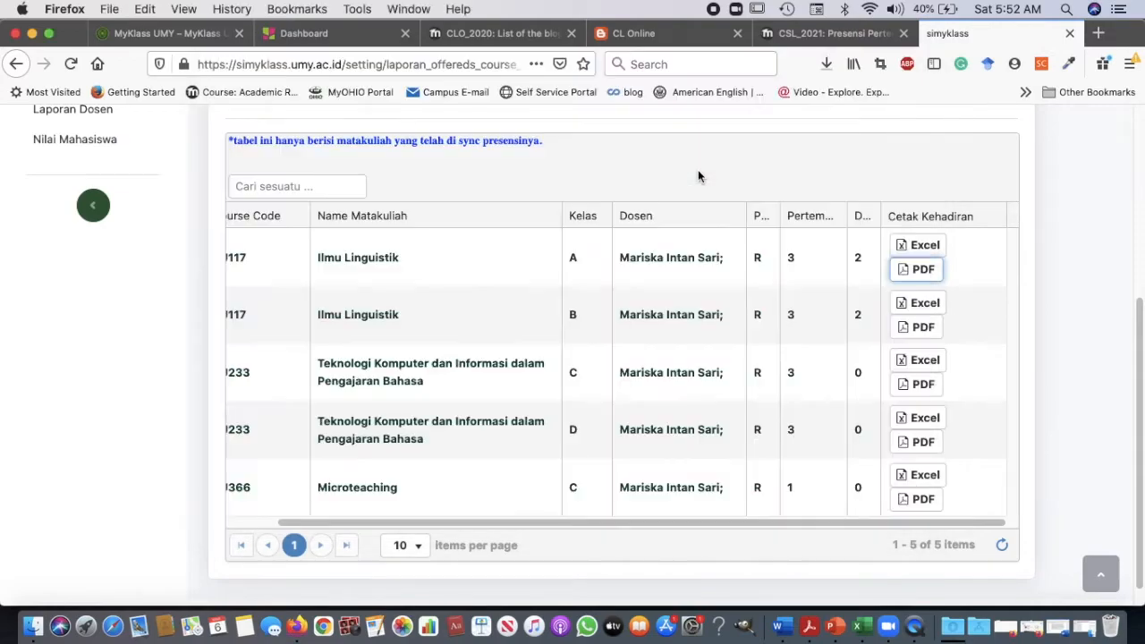
Step: Export the Ilmu Linguistik class A attendance report to Excel, saving it in Downloads as Dosen KU117#A#undefined.xls
click(923, 247)
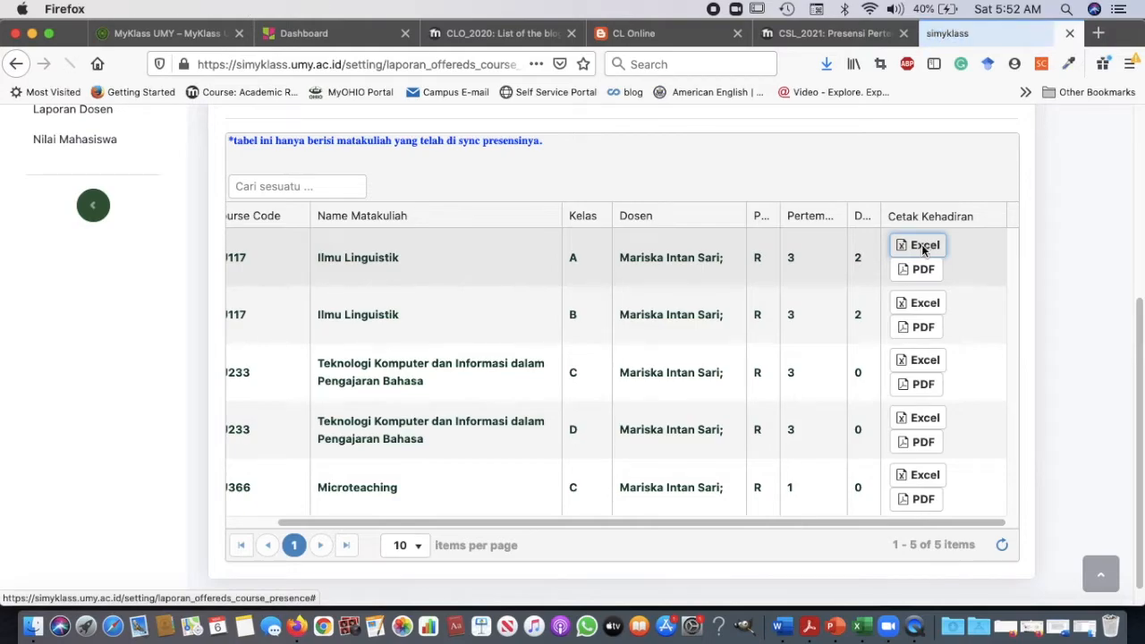
click(514, 433)
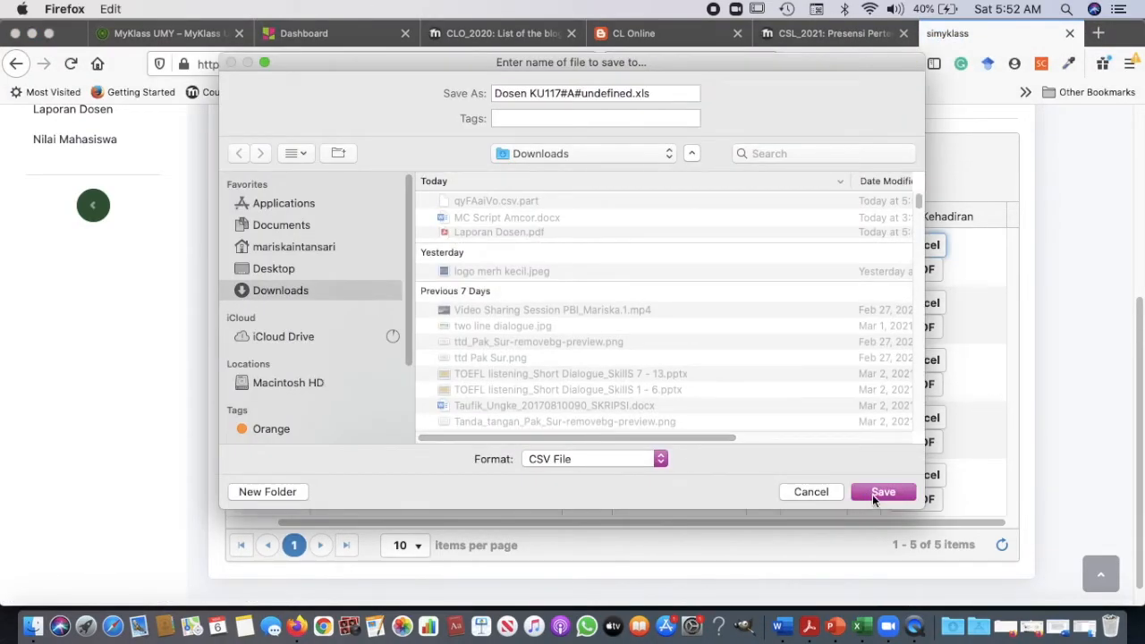
click(874, 495)
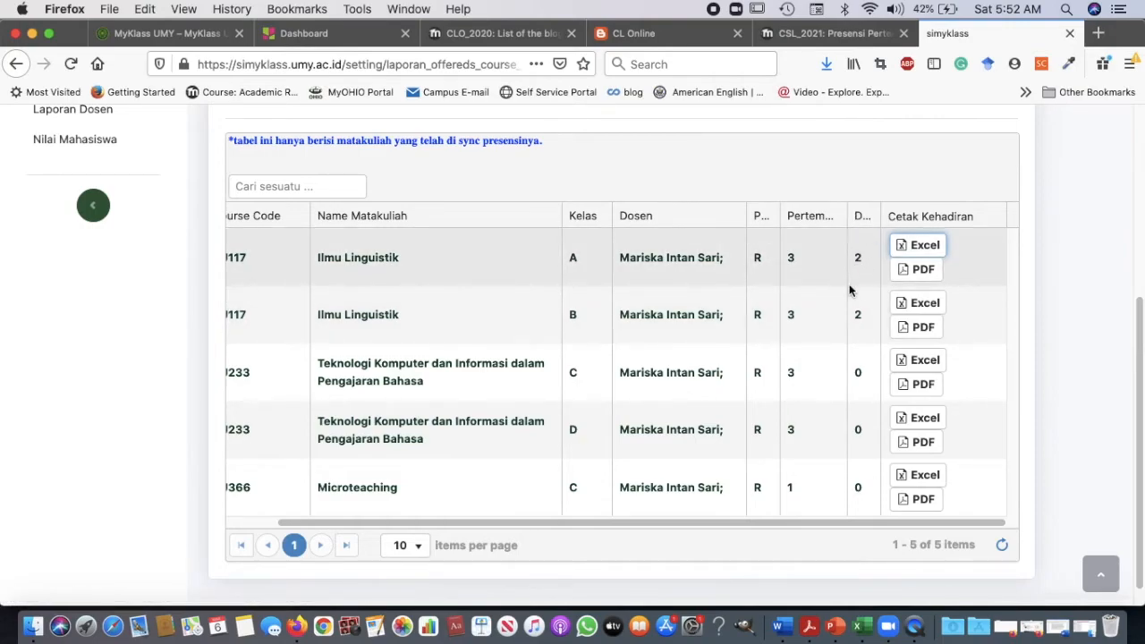
click(864, 219)
click(864, 220)
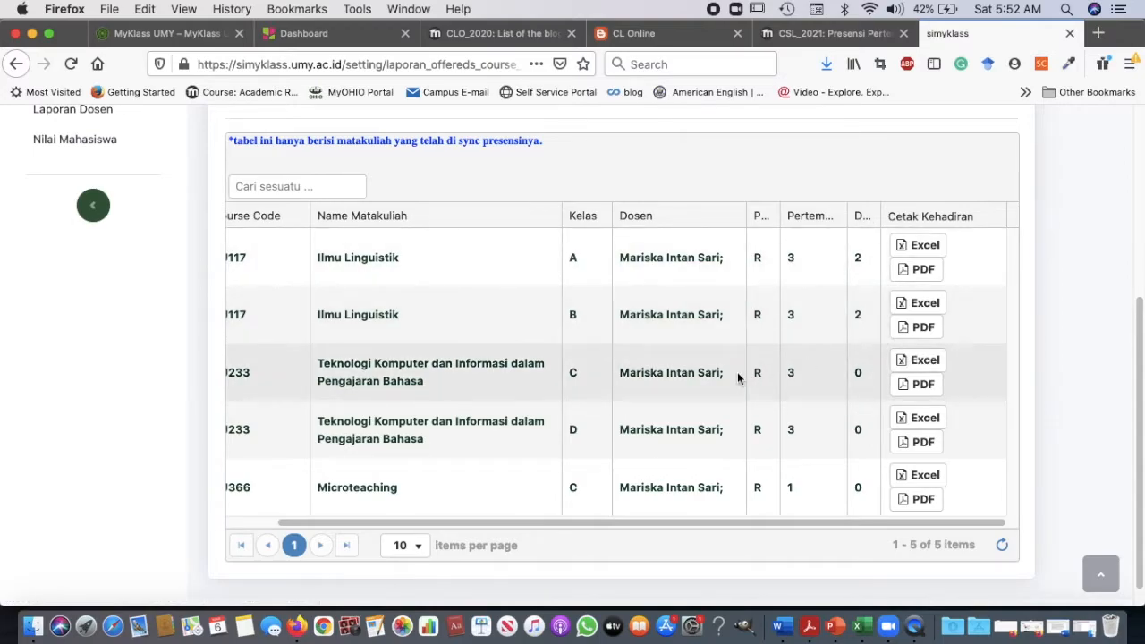
scroll(848, 355, left, 2)
scroll(848, 355, down, 1)
scroll(848, 355, down, 1)
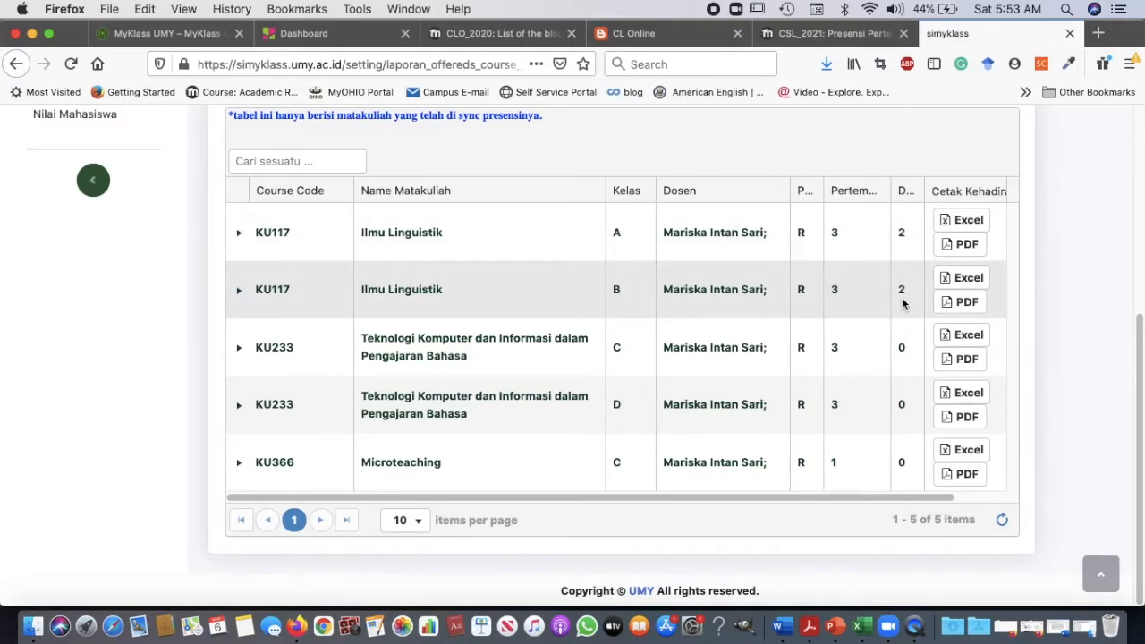
Step: Open the downloaded Laporan Dosen.pdf in Acrobat Reader and review its course details, meeting table and signature section
click(825, 63)
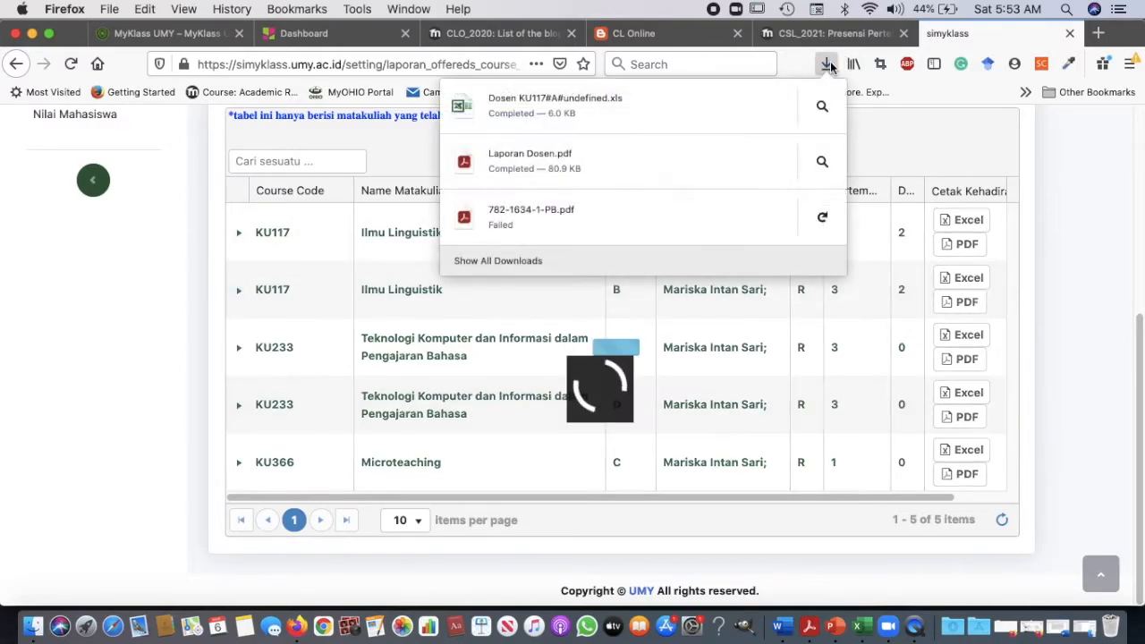
click(518, 162)
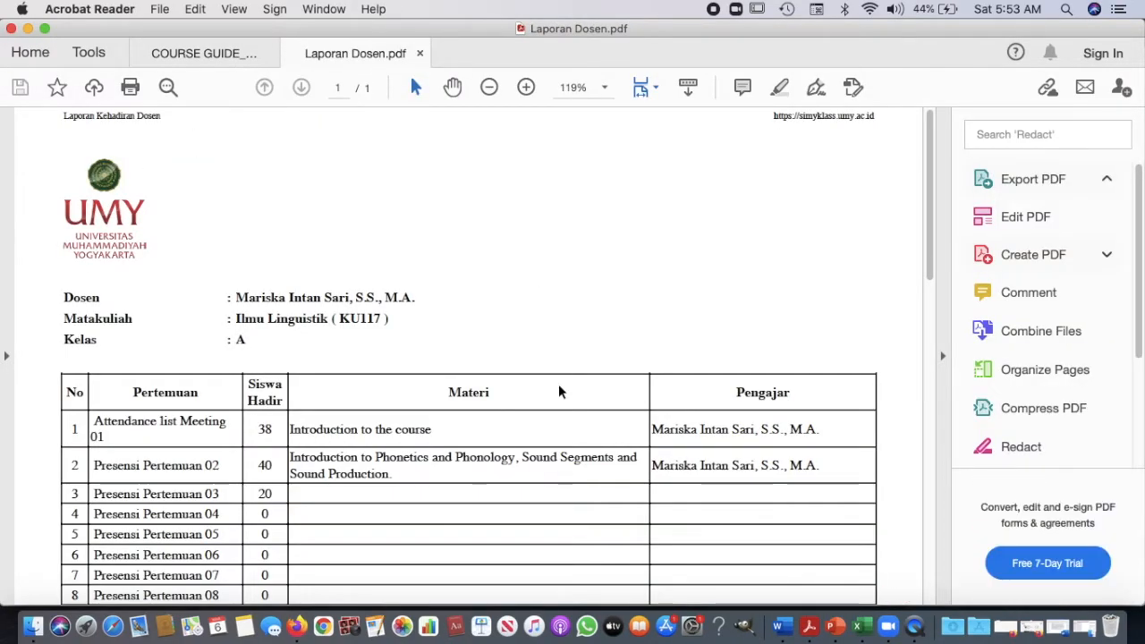
scroll(557, 388, down, 2)
scroll(678, 413, down, 4)
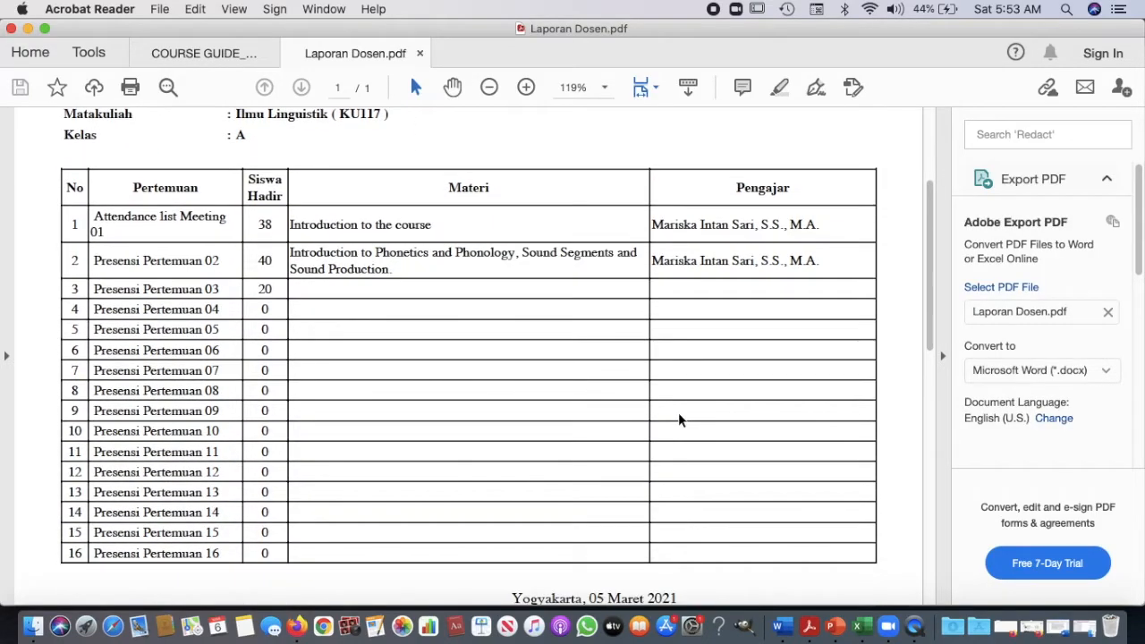
scroll(377, 414, down, 4)
scroll(377, 414, down, 7)
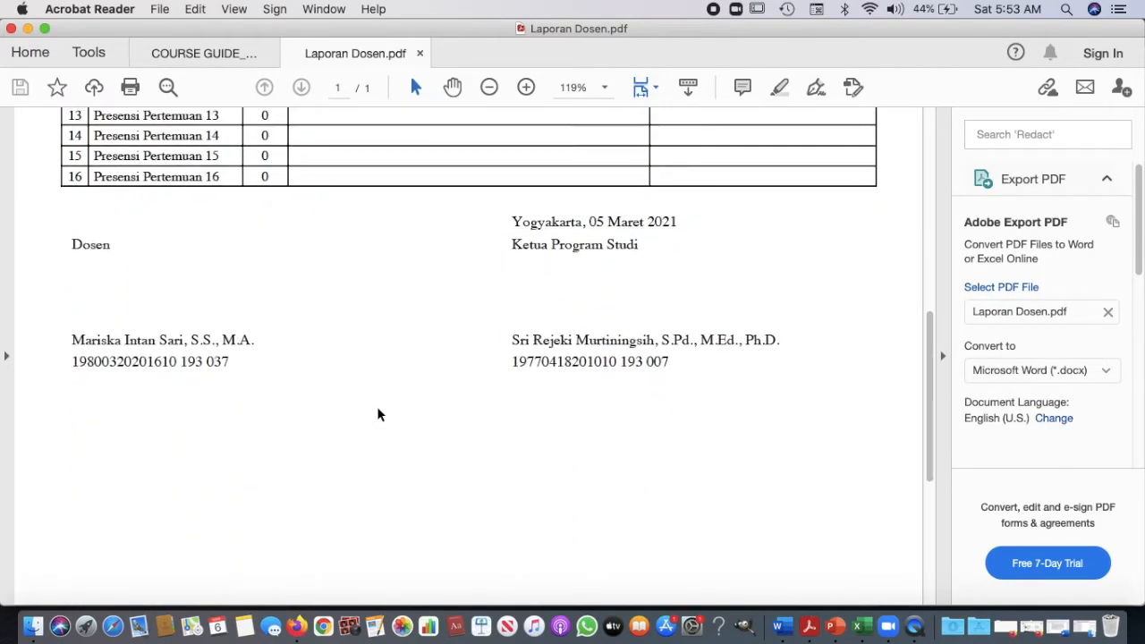
scroll(378, 414, down, 9)
scroll(378, 414, up, 12)
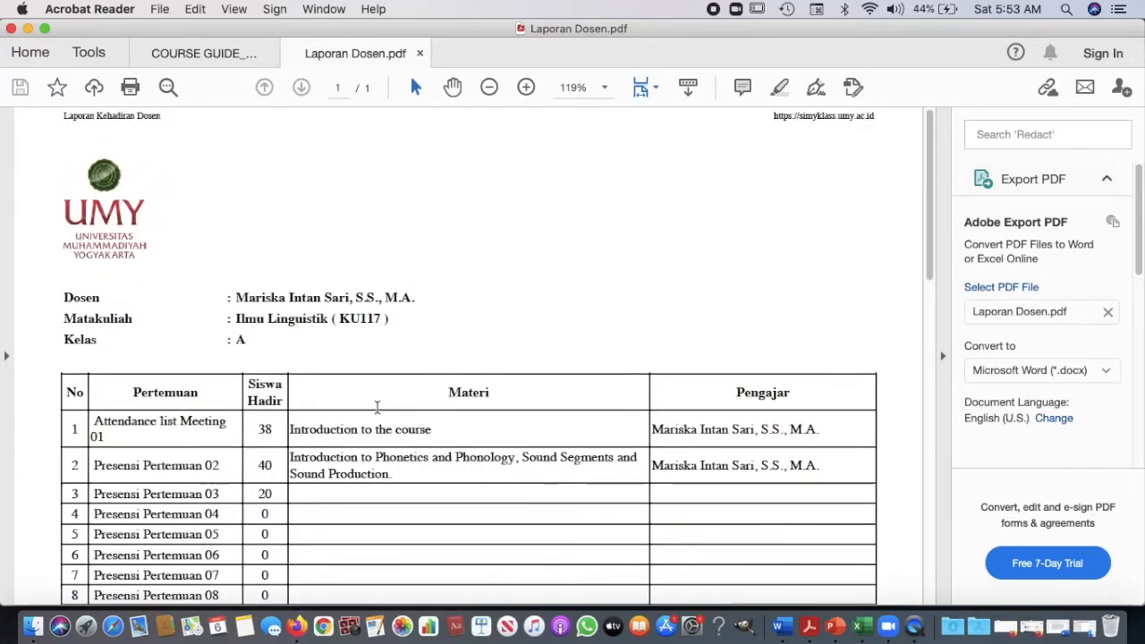
Step: Check the rest of the PDF report's meeting table, and open the downloaded Dosen KU117#A#undefined.xls in Excel to review its attendance rows
scroll(379, 409, down, 3)
scroll(298, 429, up, 1)
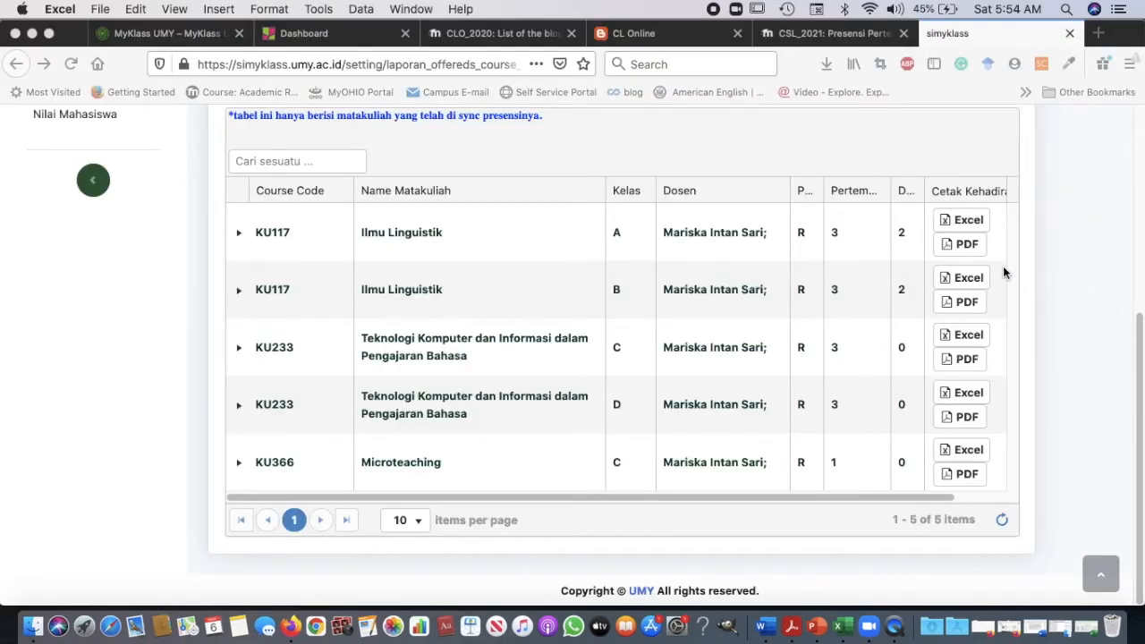
click(826, 63)
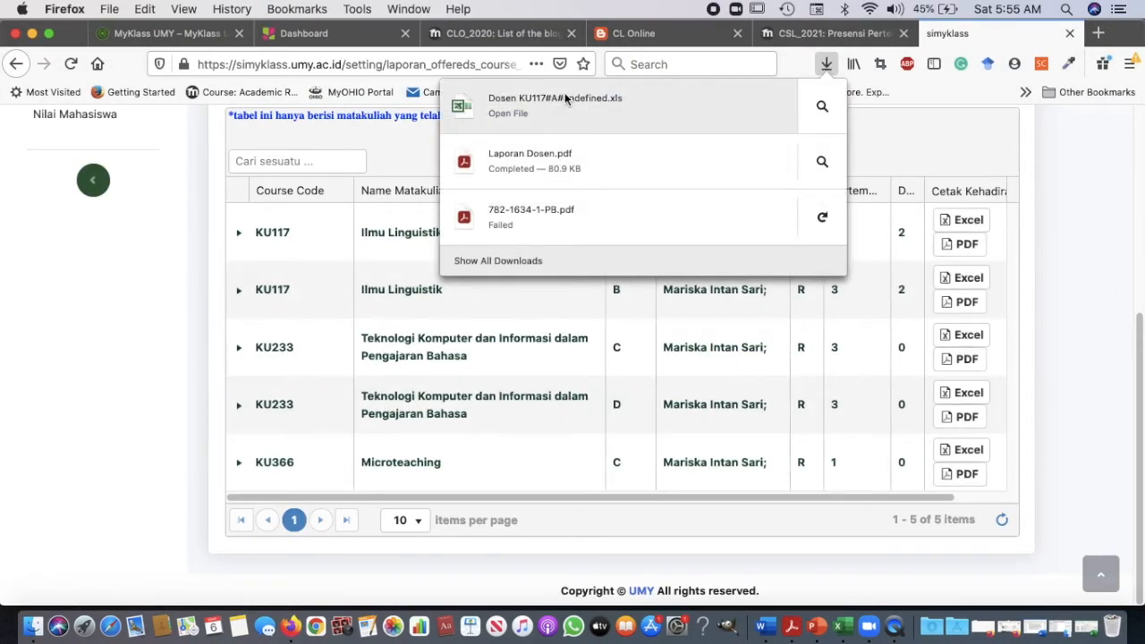
click(564, 98)
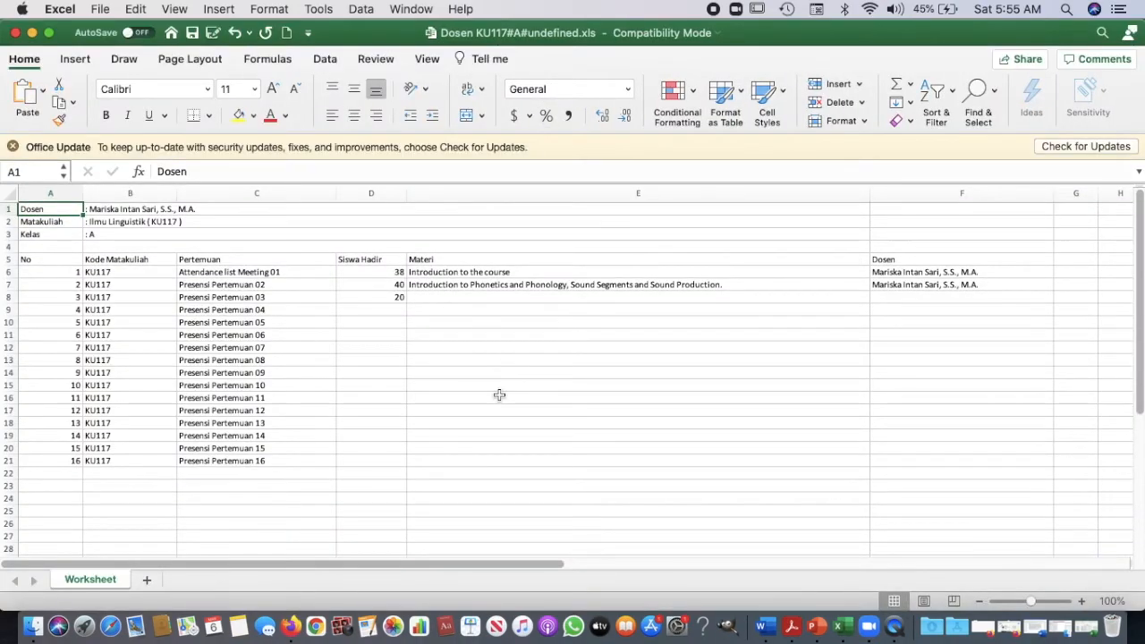
click(499, 394)
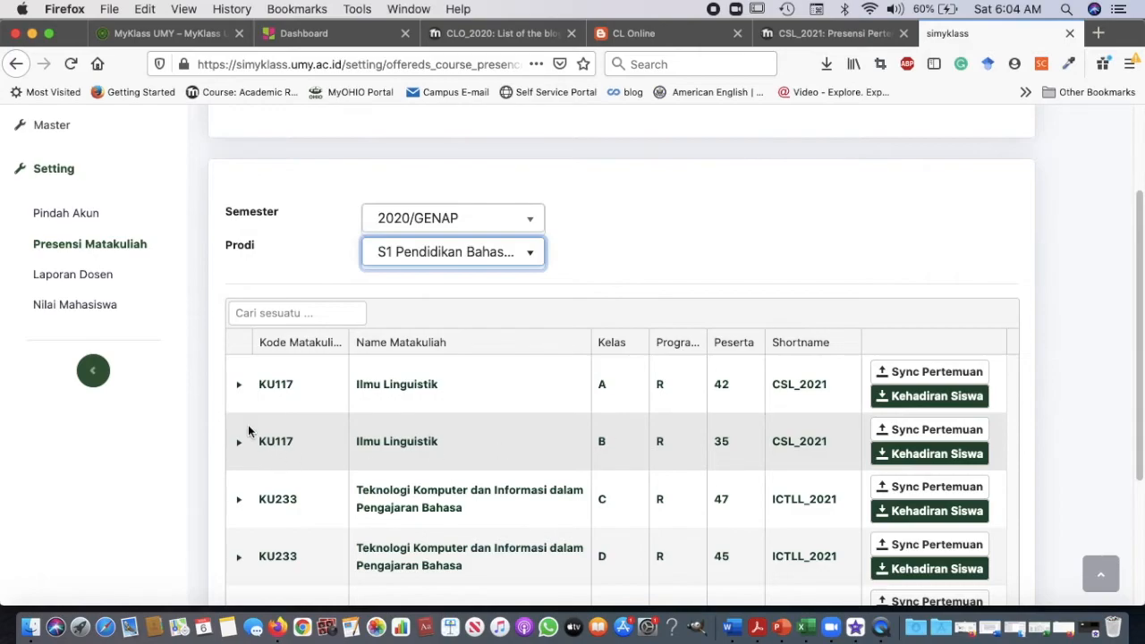
Step: Expand Ilmu Linguistik class A on the Presensi Matakuliah page and review its meetings, attendance and teaching material
click(239, 386)
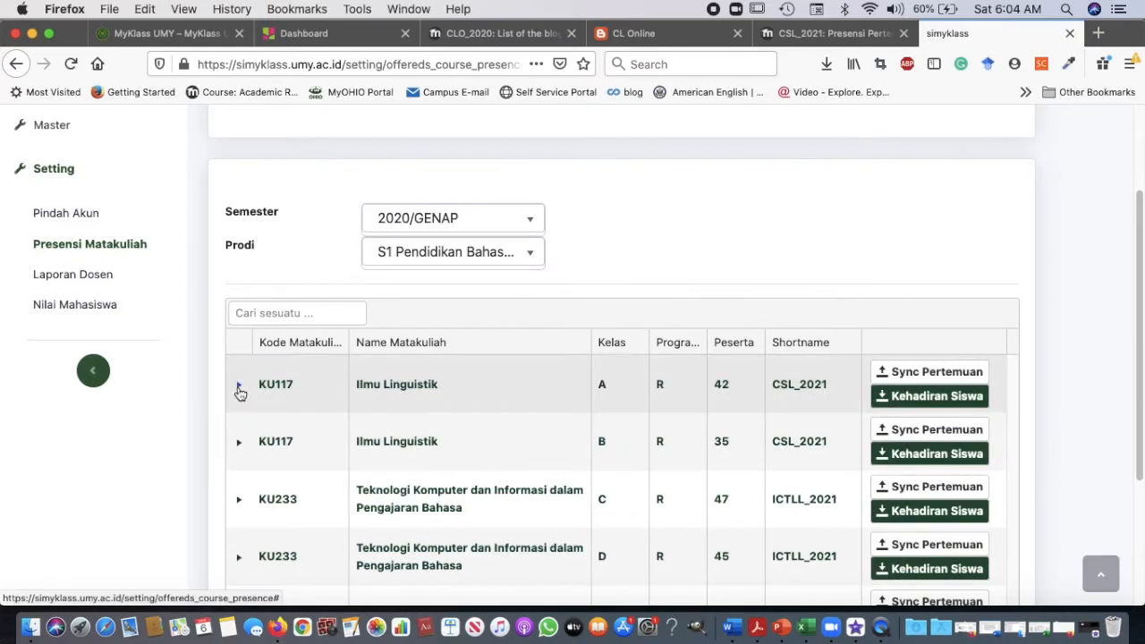
click(239, 389)
scroll(403, 395, down, 3)
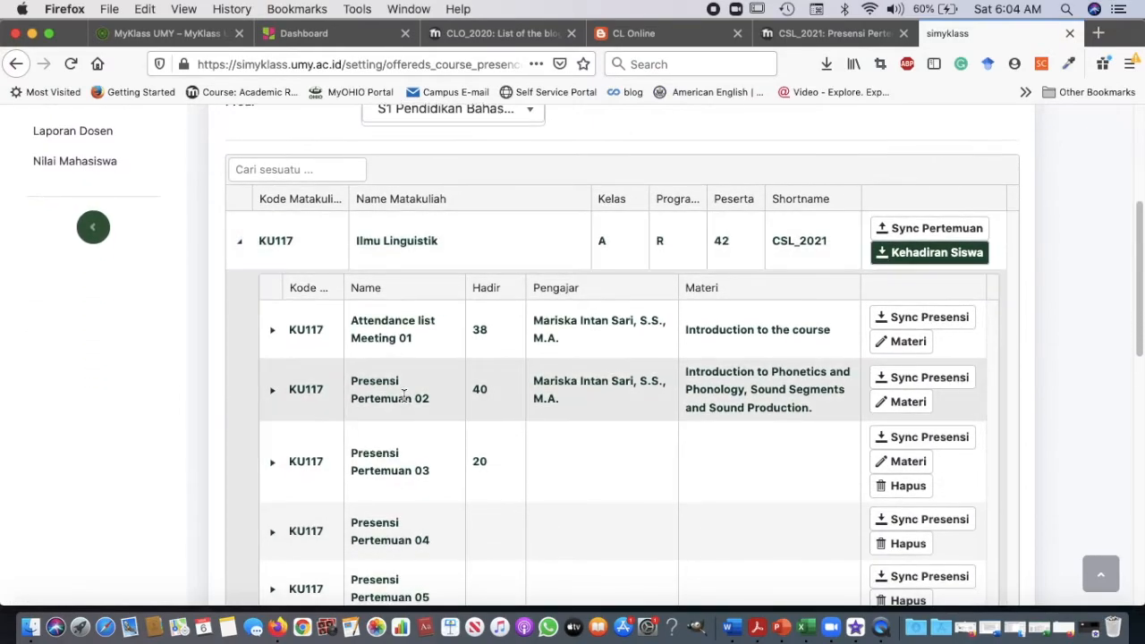
scroll(403, 394, down, 2)
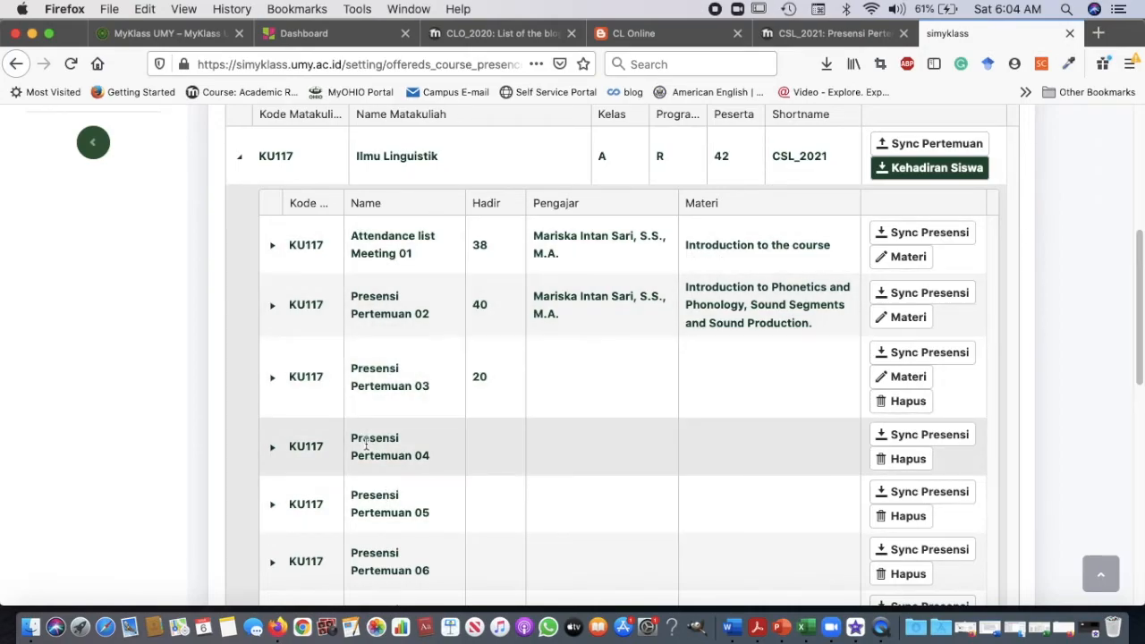
scroll(365, 444, up, 2)
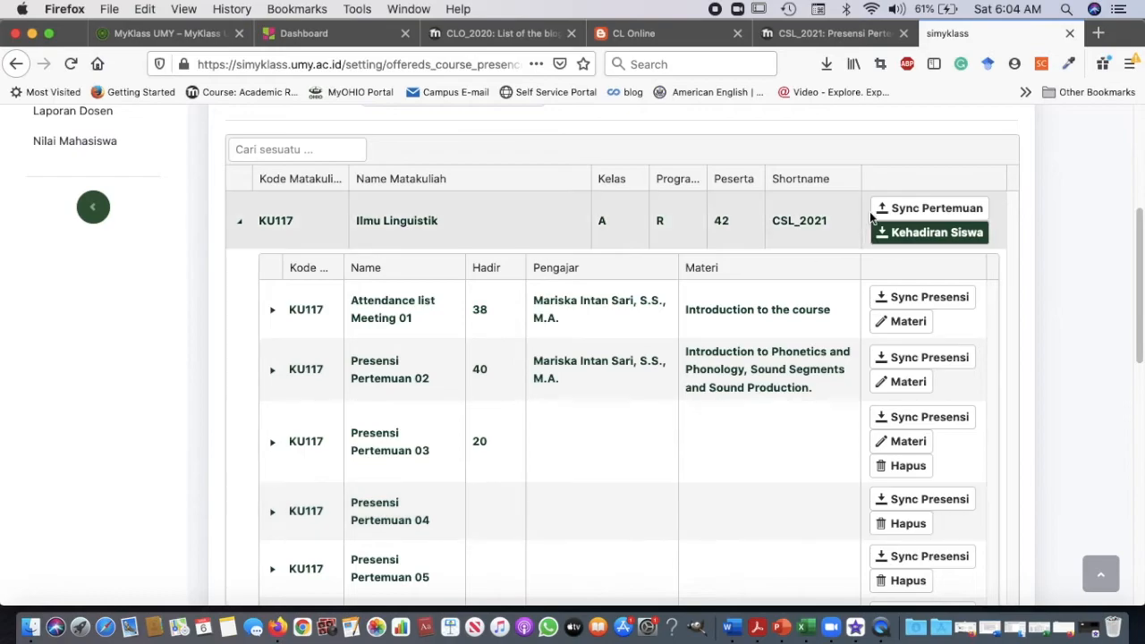
Step: Synchronize the meetings of Ilmu Linguistik class A and expand the class again to check its meeting list
click(938, 211)
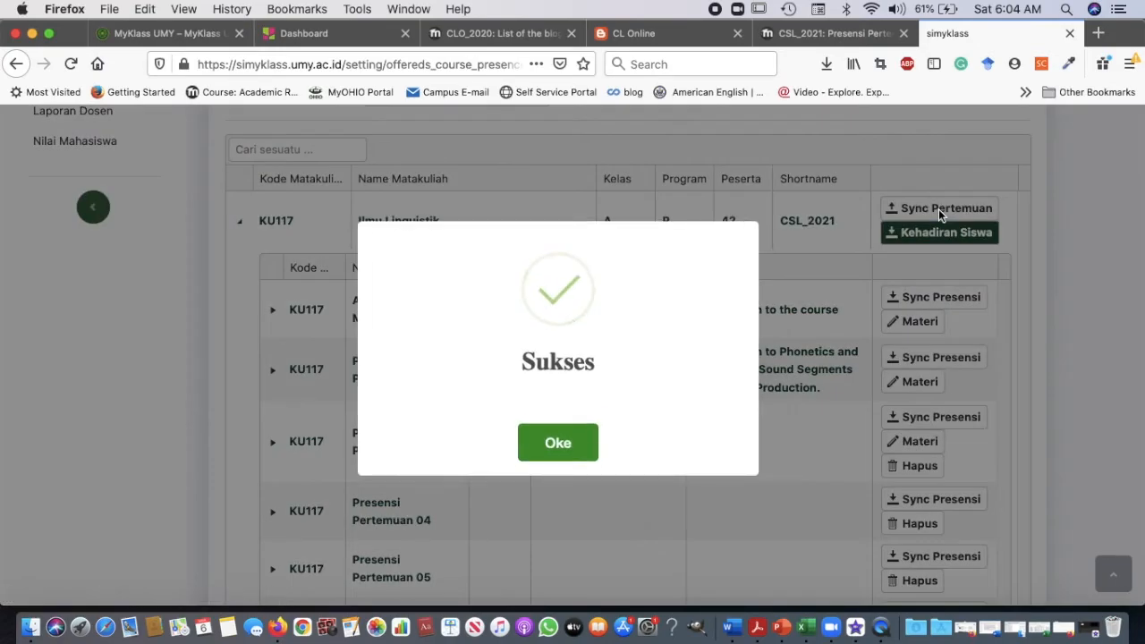
click(564, 440)
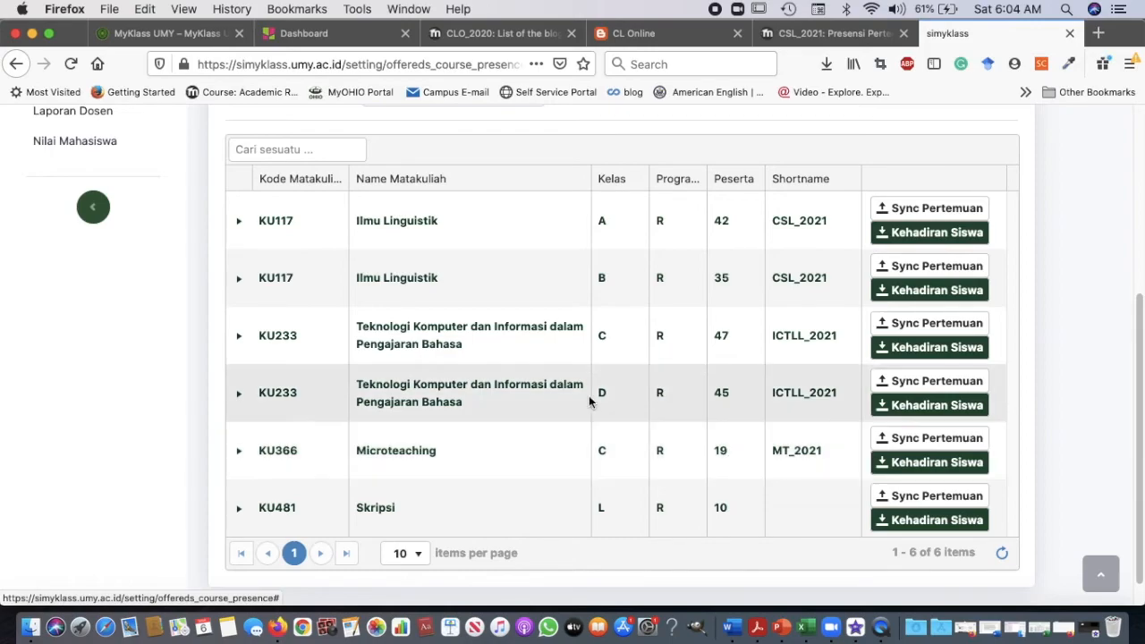
scroll(588, 402, up, 3)
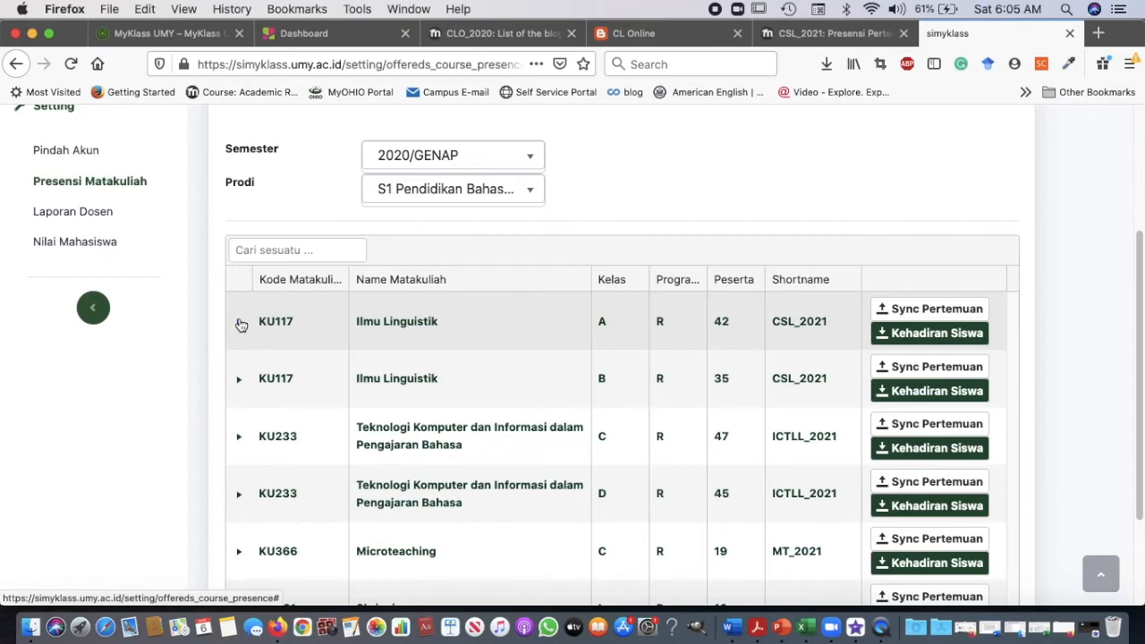
click(239, 324)
scroll(547, 455, down, 1)
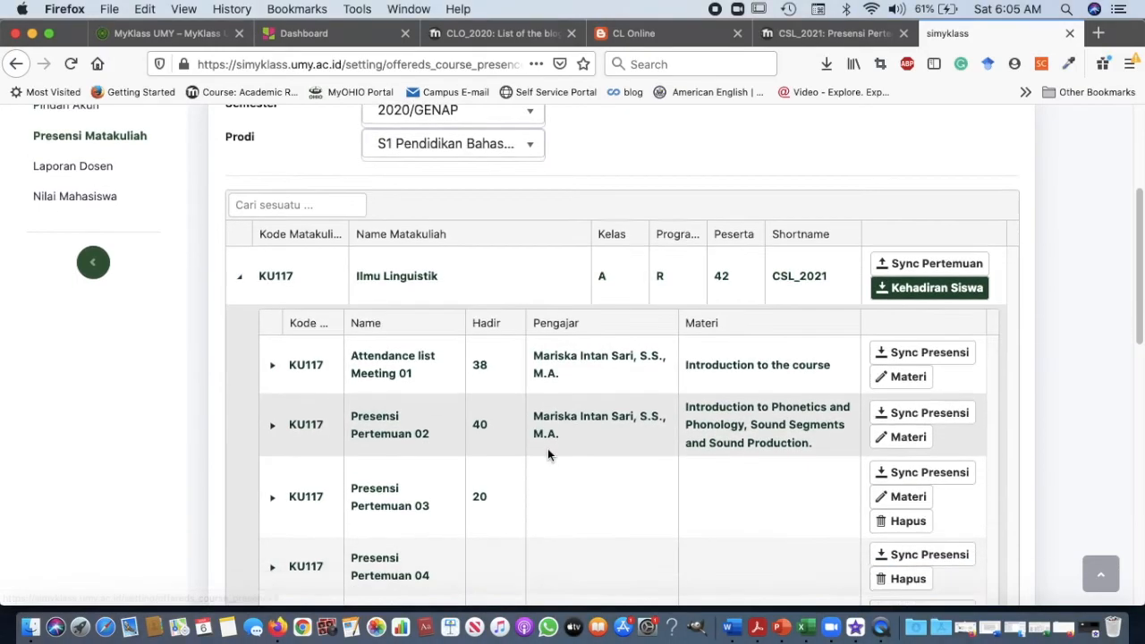
scroll(547, 454, down, 1)
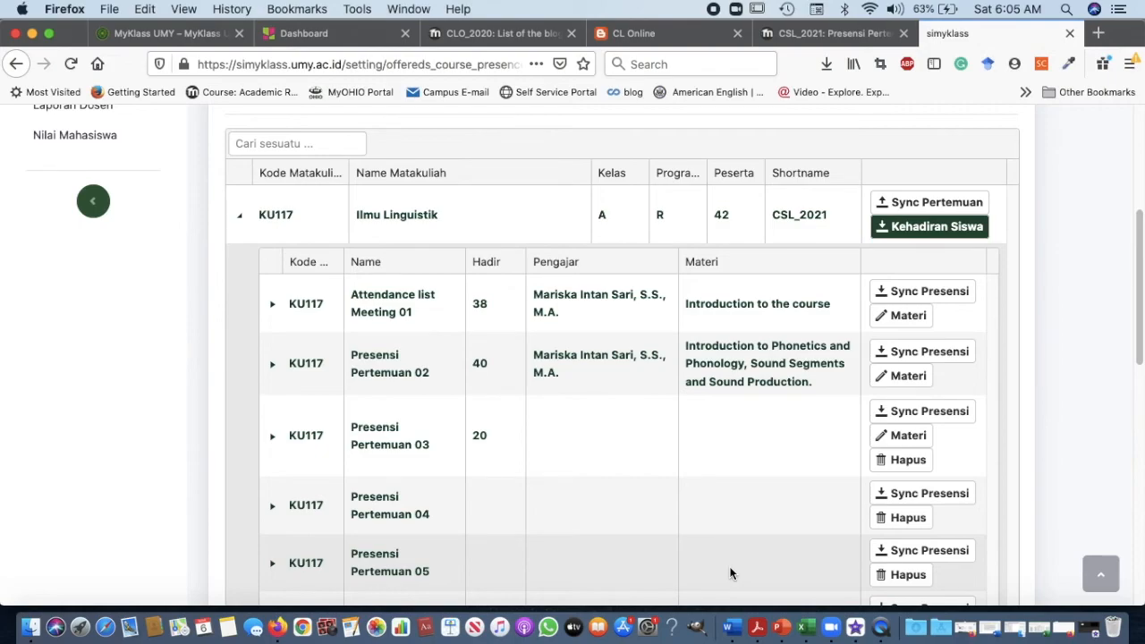
scroll(753, 450, up, 5)
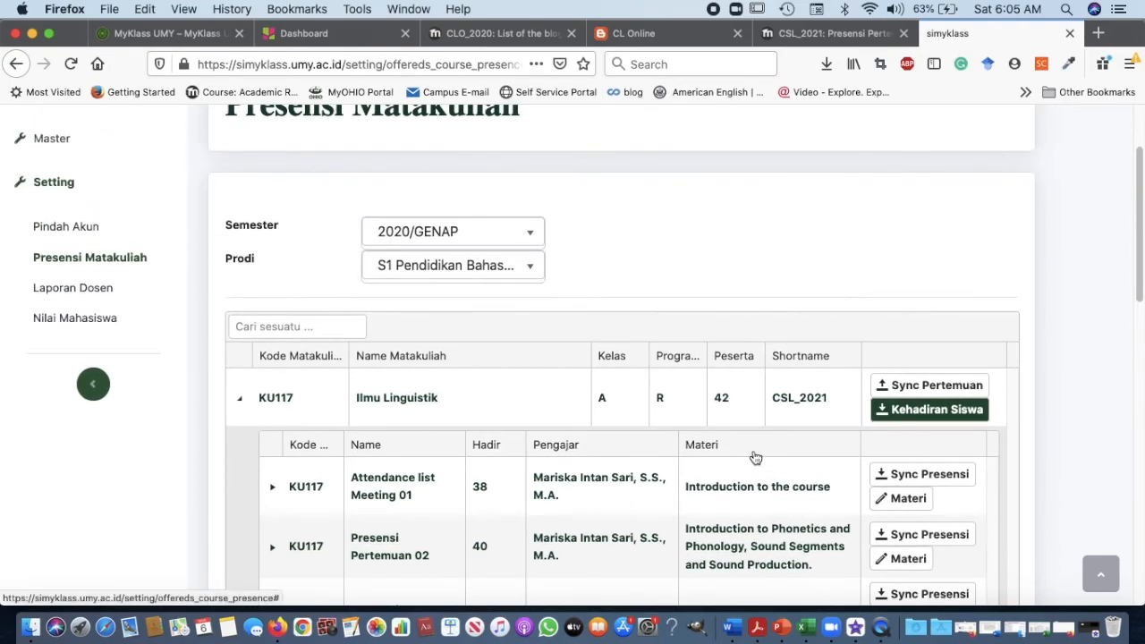
scroll(756, 457, down, 1)
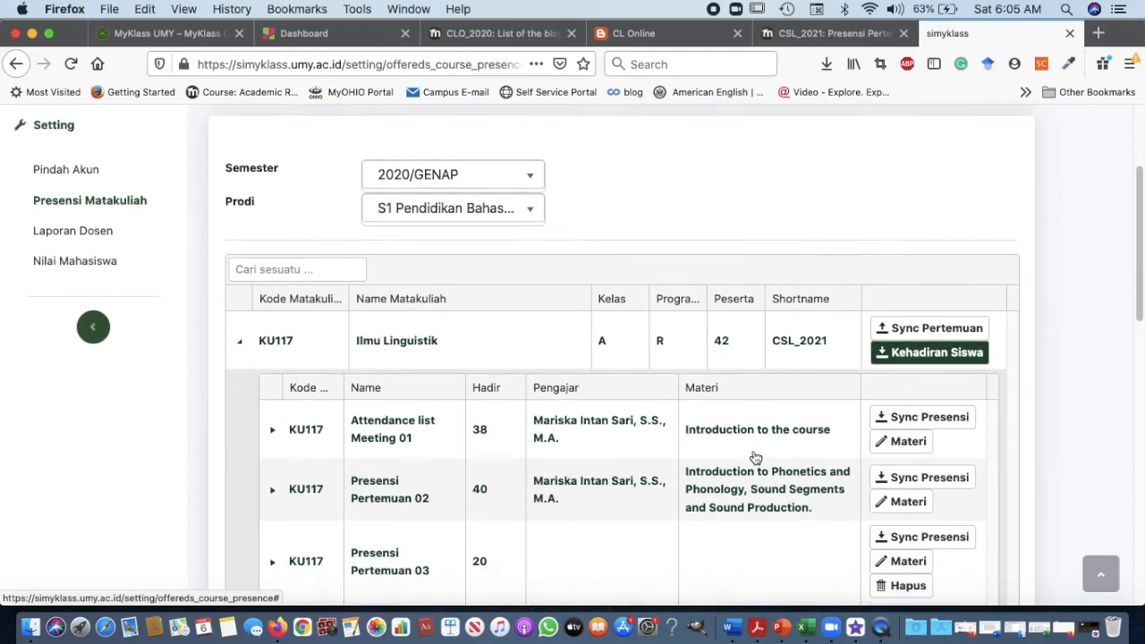
scroll(753, 456, up, 3)
scroll(753, 457, down, 2)
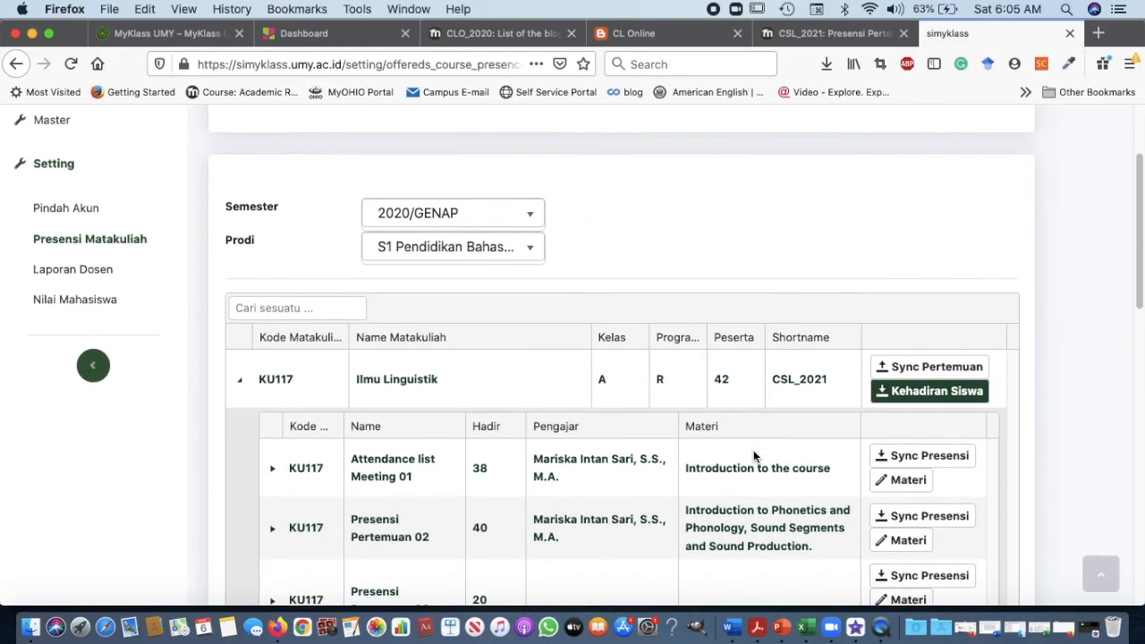
scroll(753, 457, up, 2)
scroll(753, 457, down, 1)
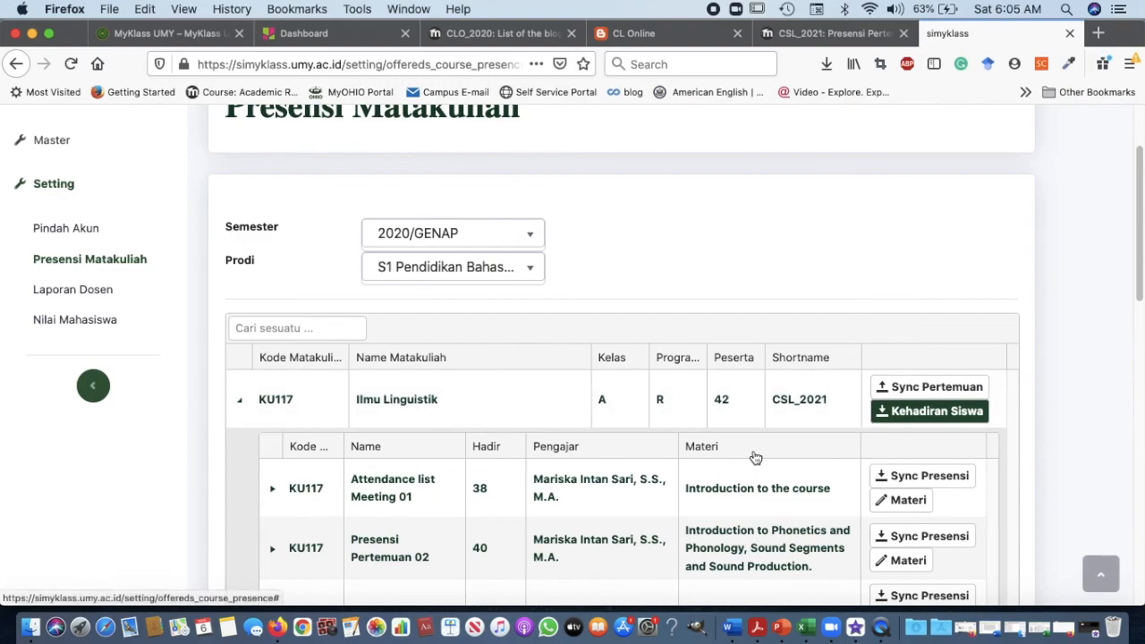